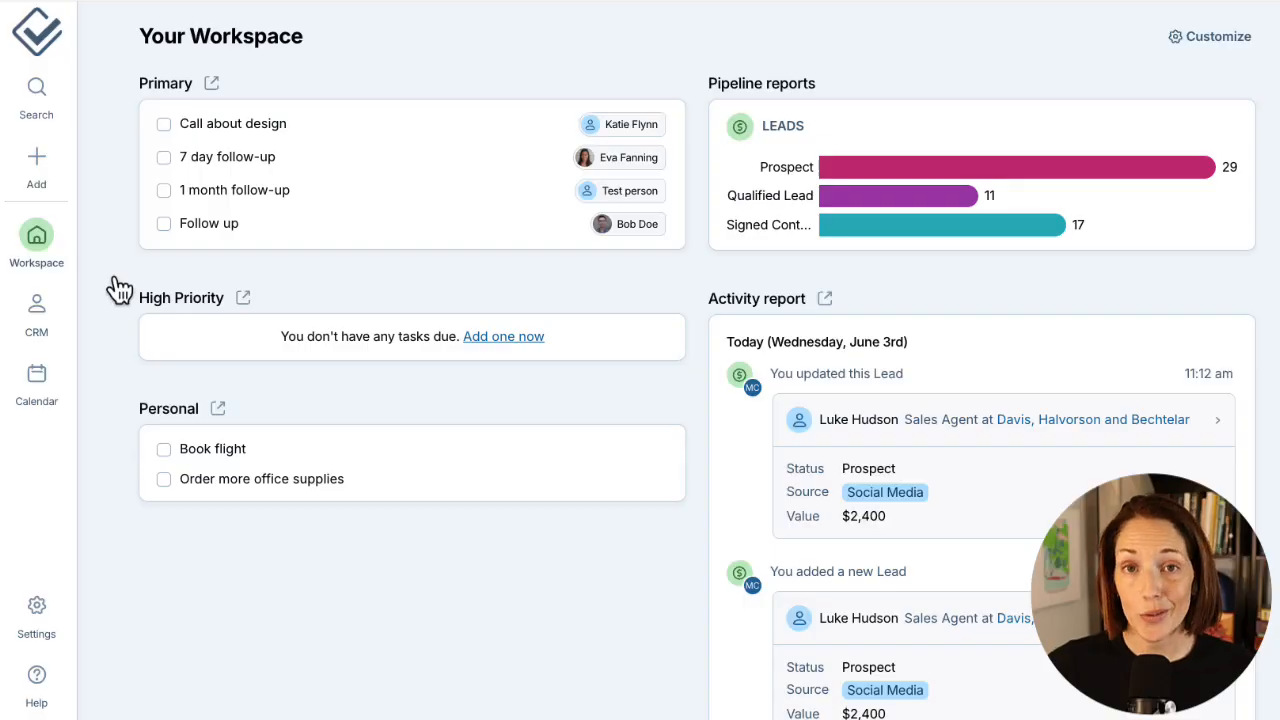
Create the High Priority task 'Do this Thing!' due 06/03/2026, attached to a searched contact.
left_click(36, 160)
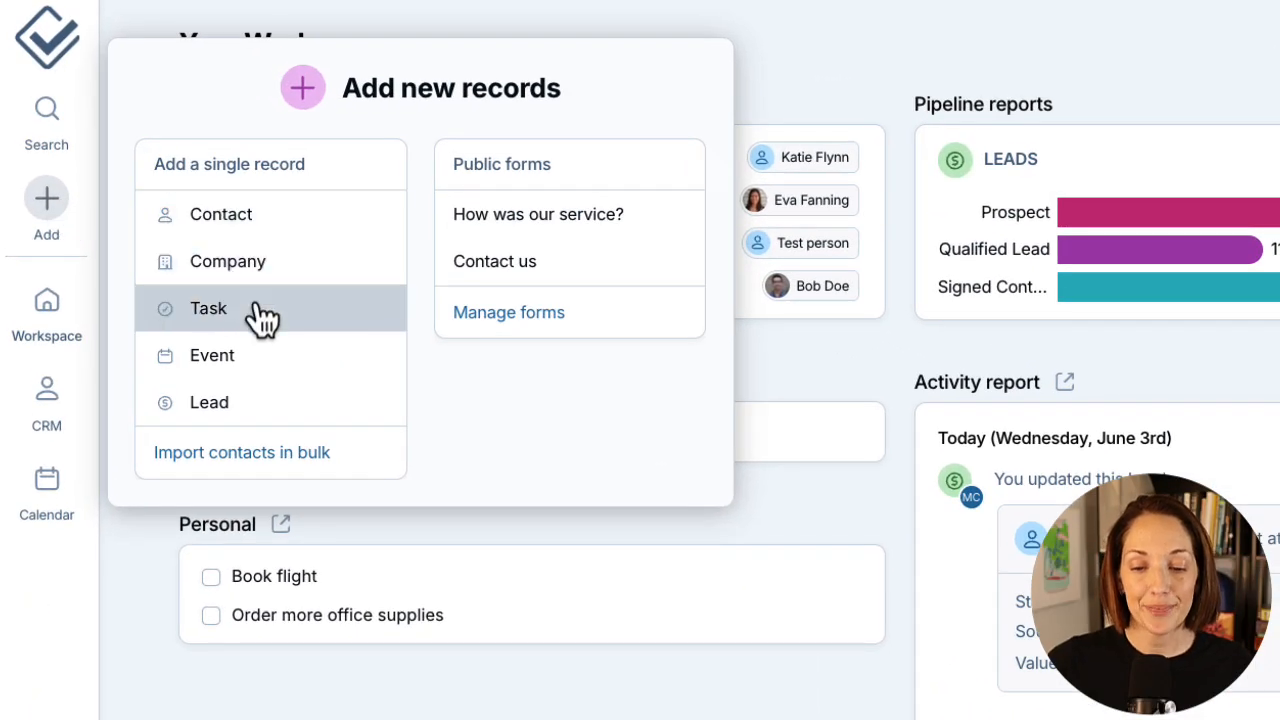
left_click(258, 312)
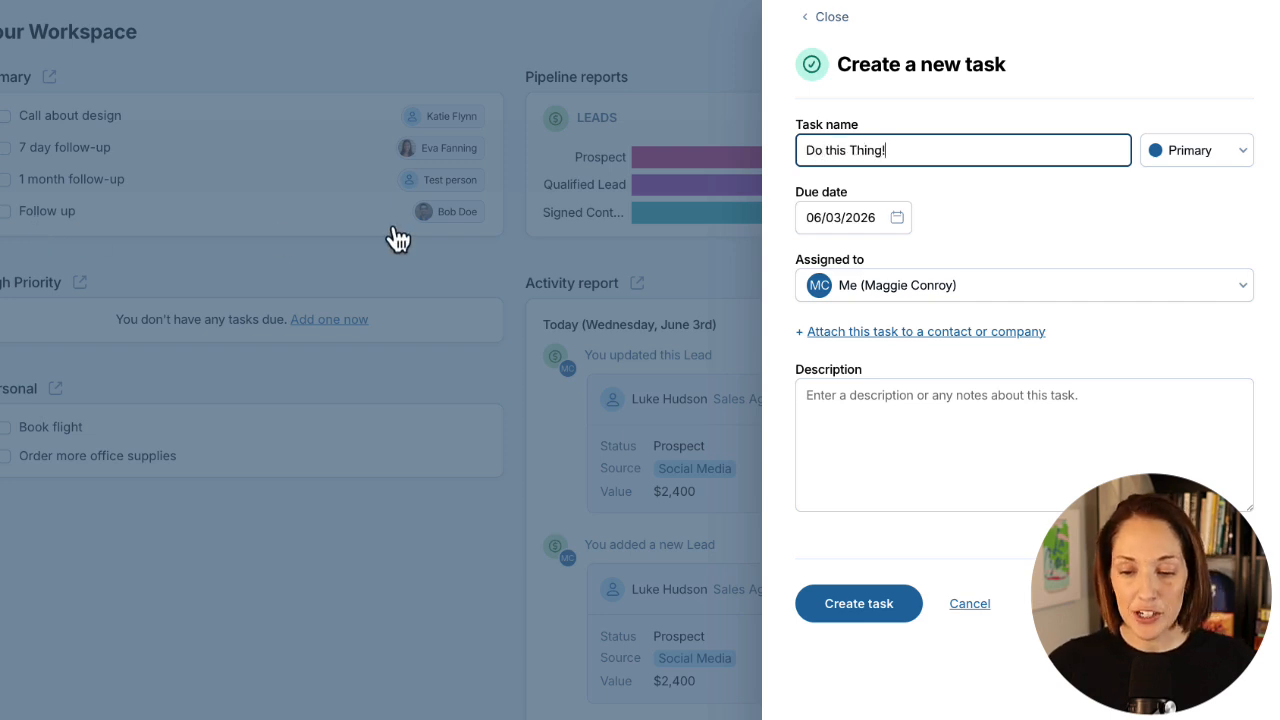
left_click(1195, 158)
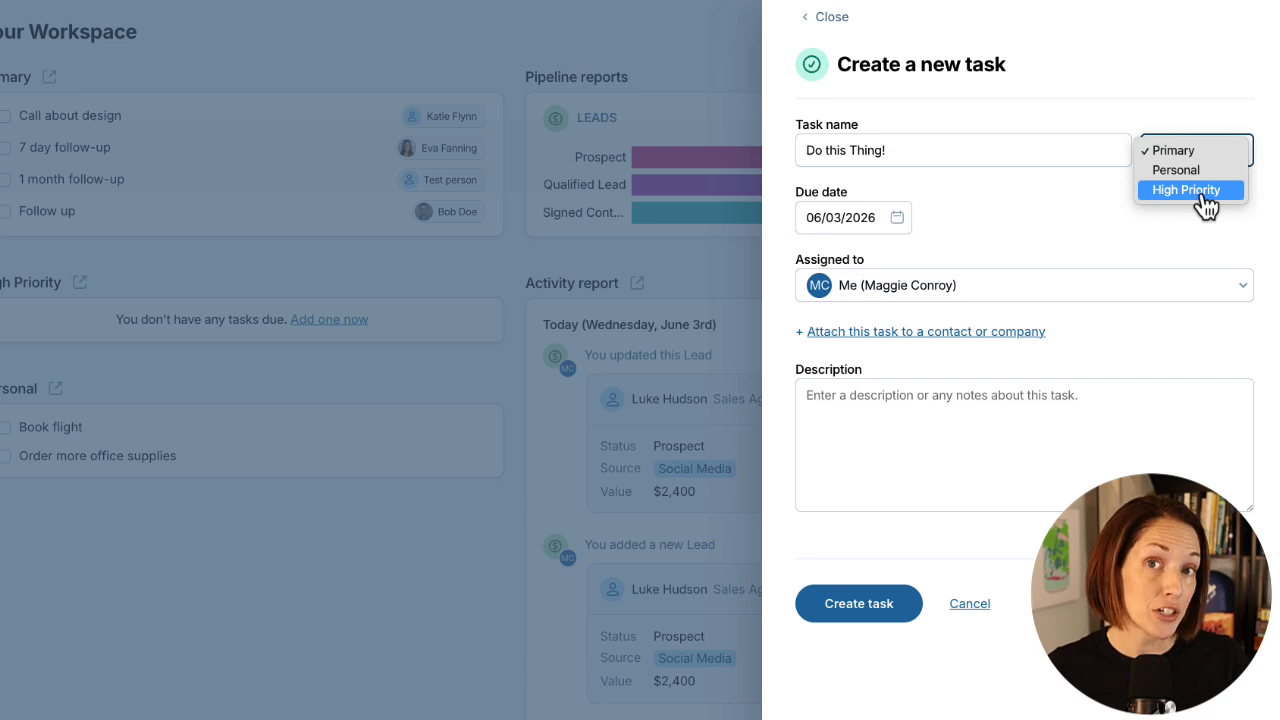
left_click(1190, 190)
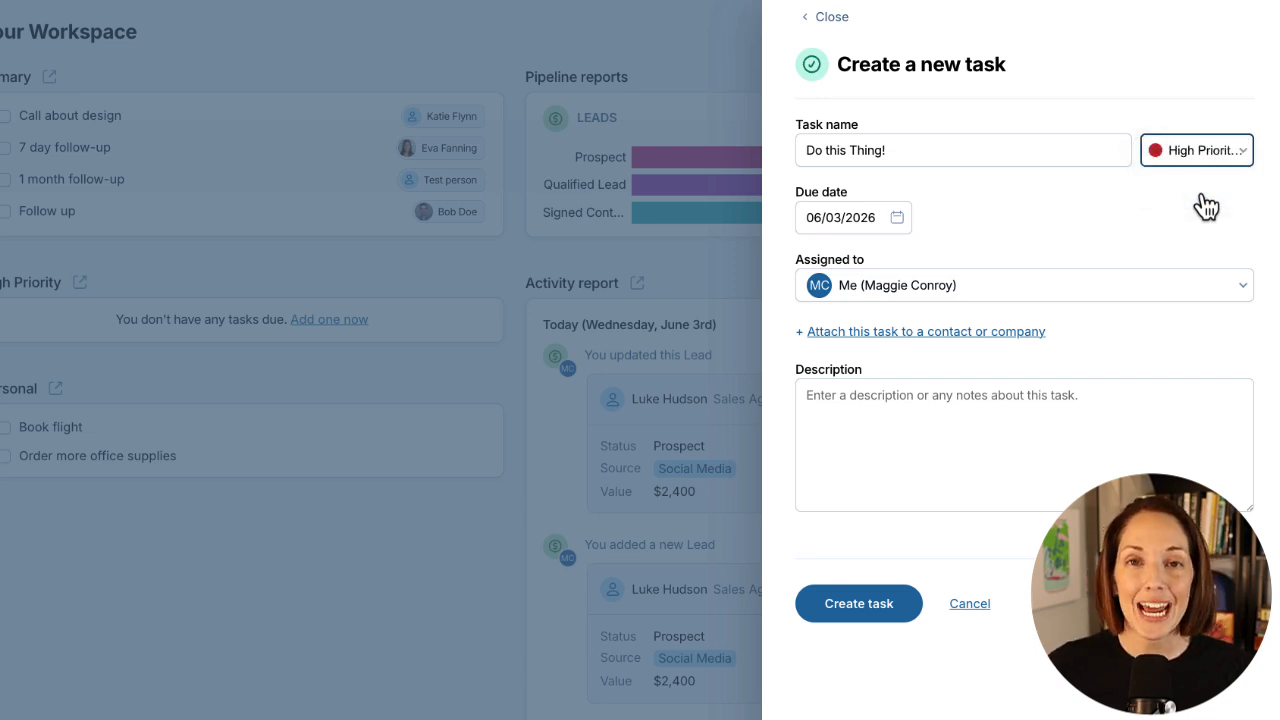
left_click(1040, 333)
type("cara")
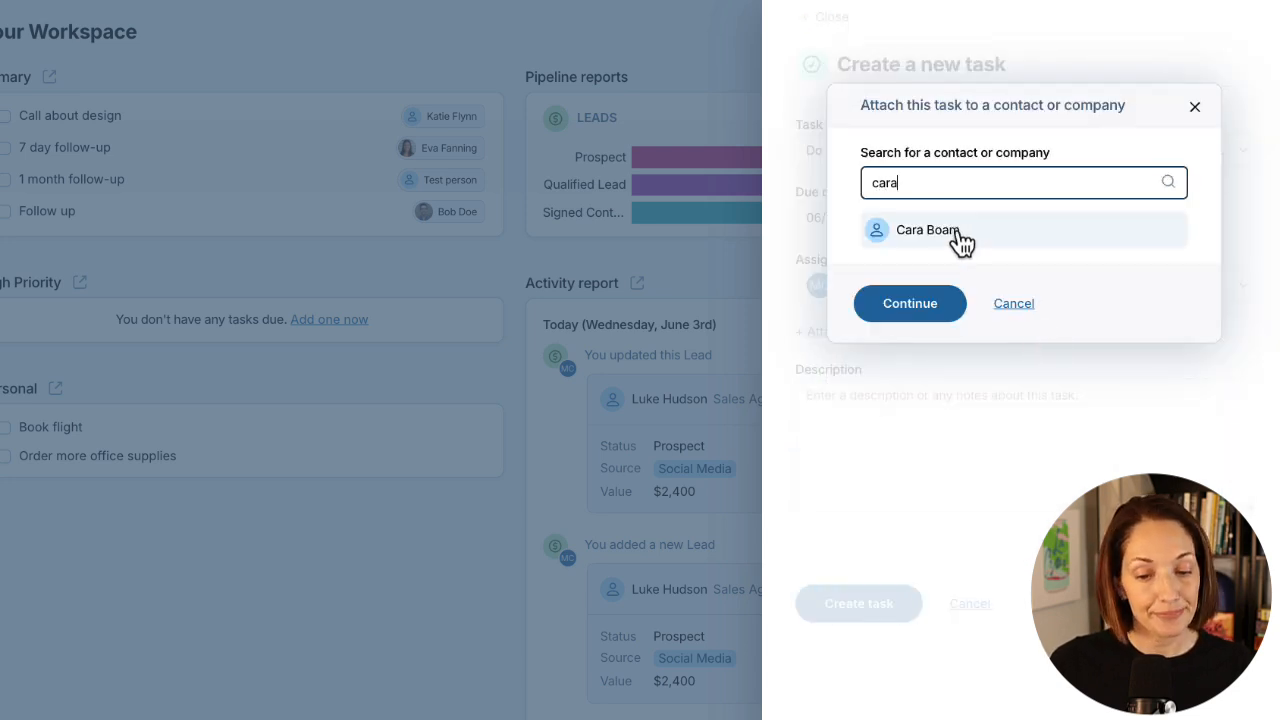
left_click(958, 238)
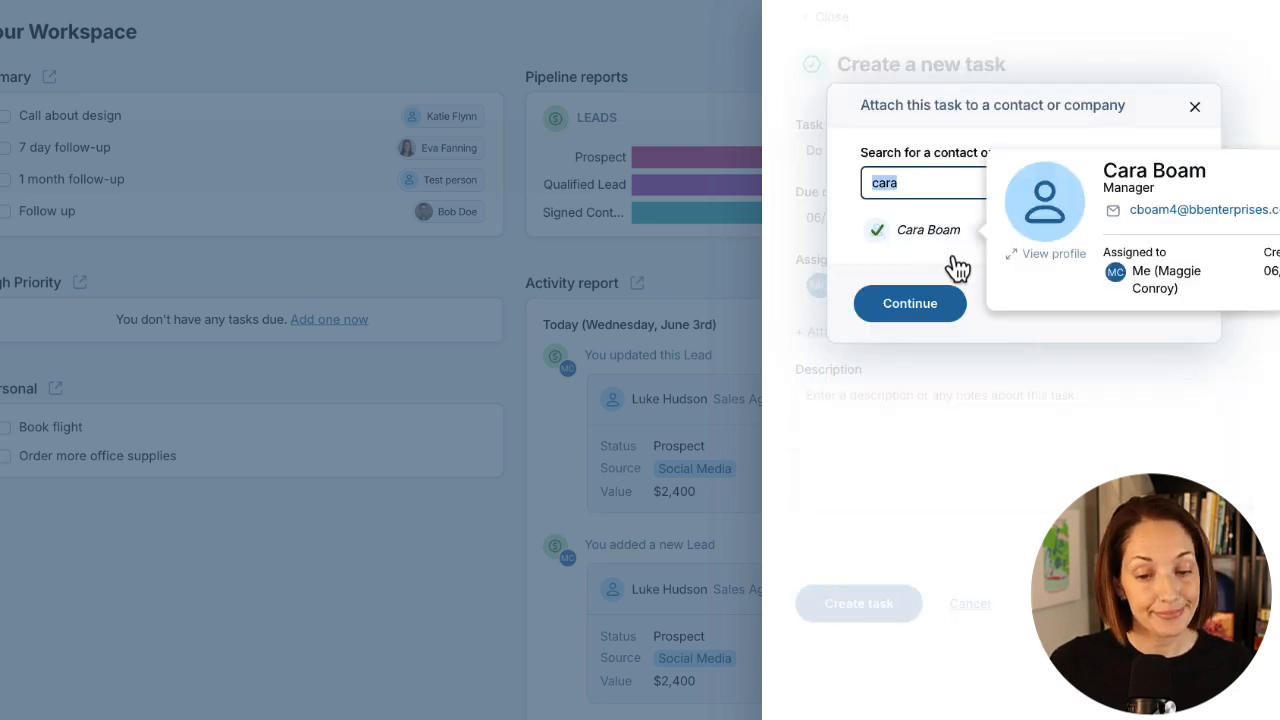
left_click(910, 304)
left_click(924, 634)
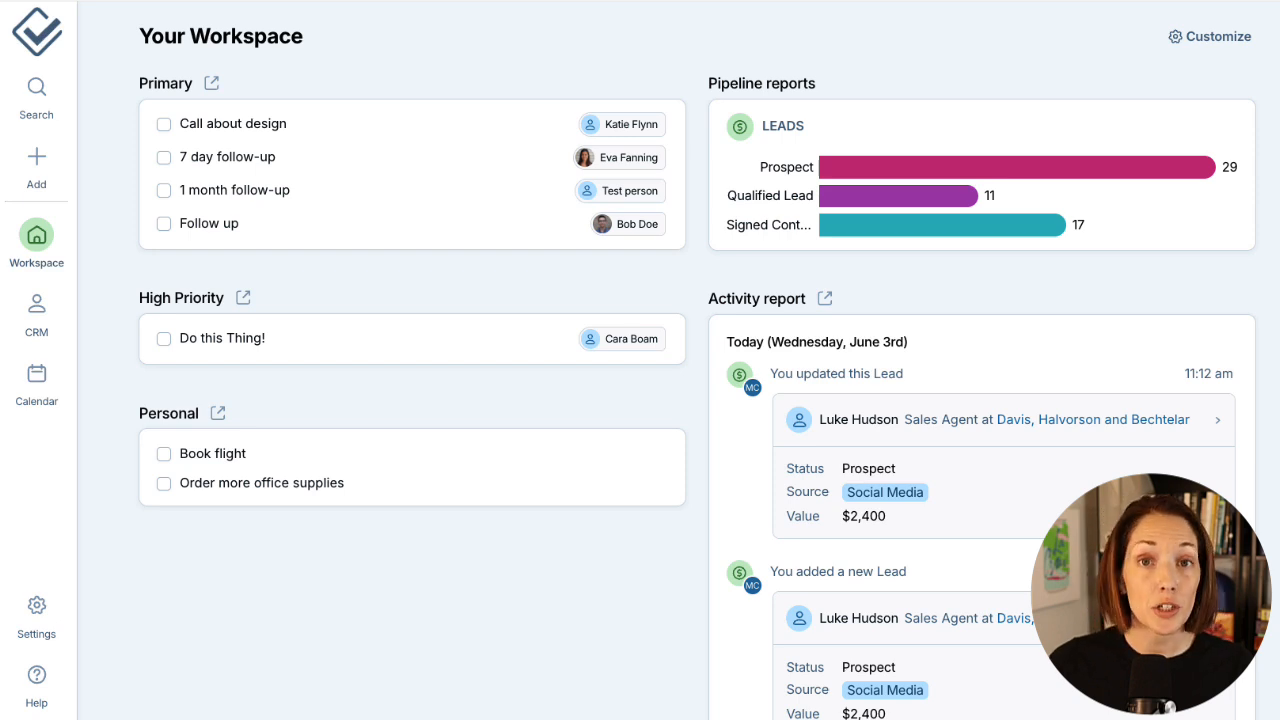
Open the contact's record and look over the attach options without choosing one.
left_click(890, 435)
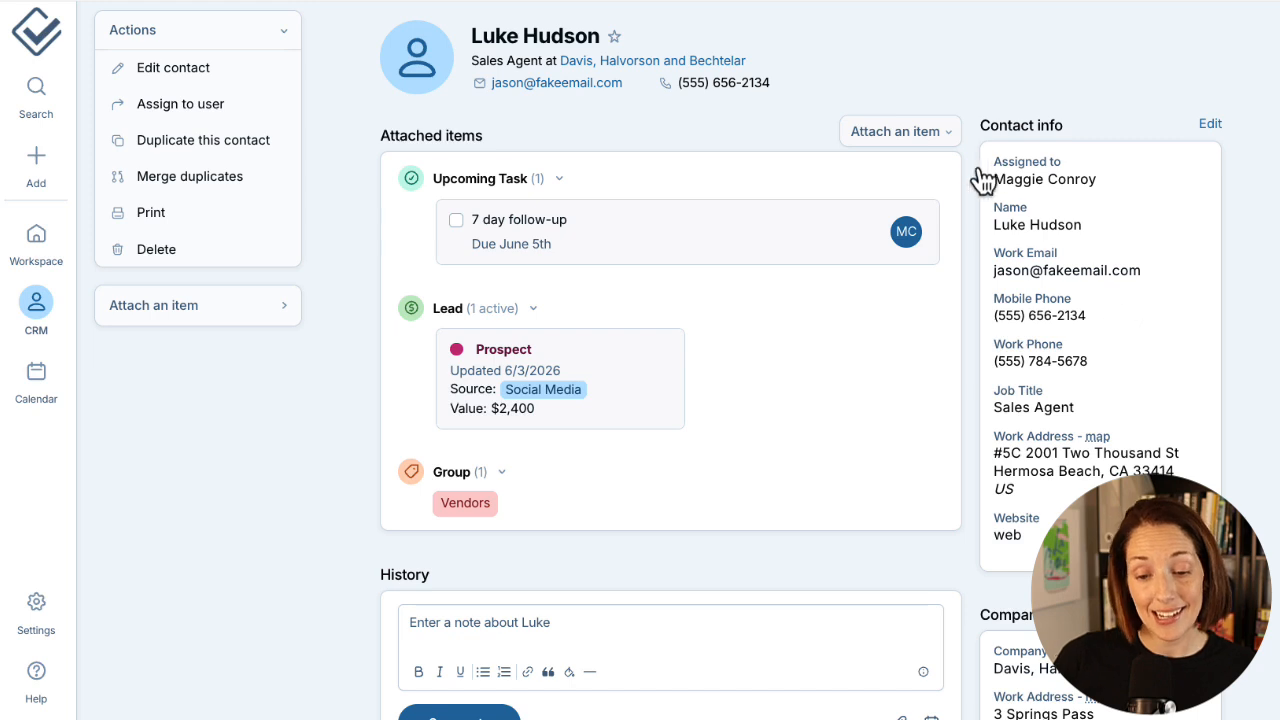
left_click(942, 138)
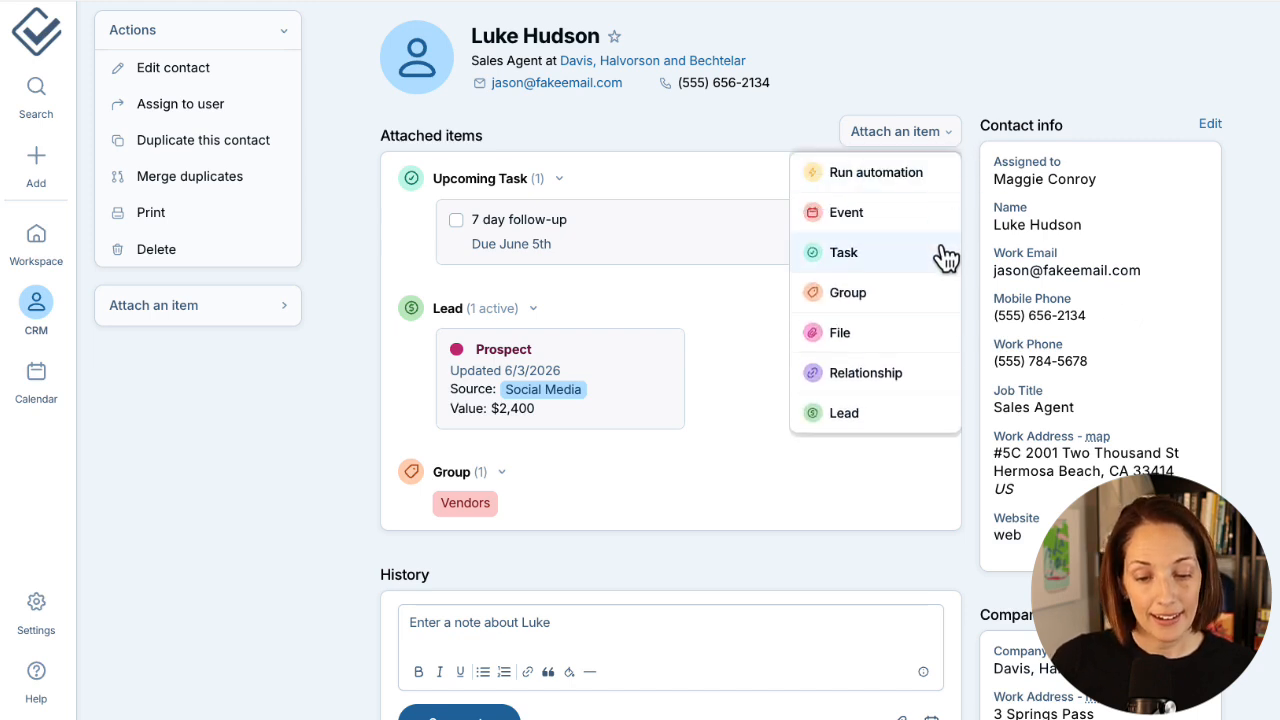
left_click(770, 302)
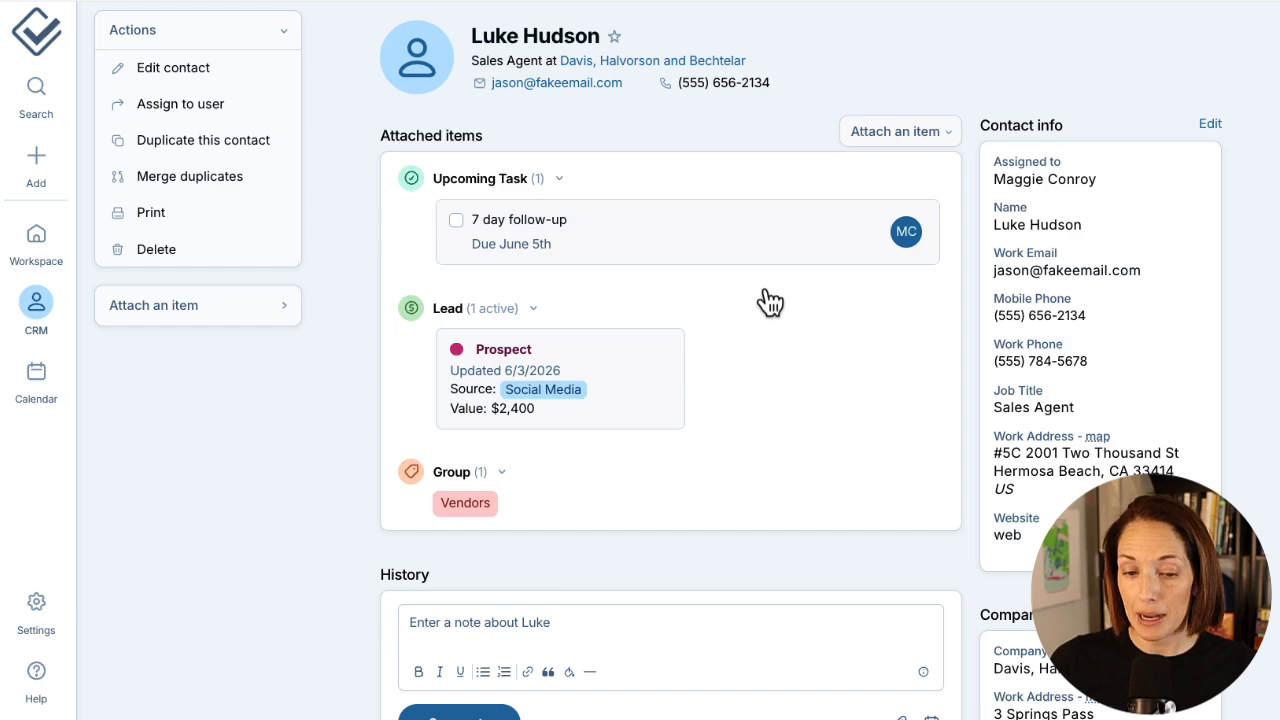
Add a task due 06/11/2026 to the Prospect lead, assigned to another teammate, and save.
left_click(629, 381)
left_click(754, 437)
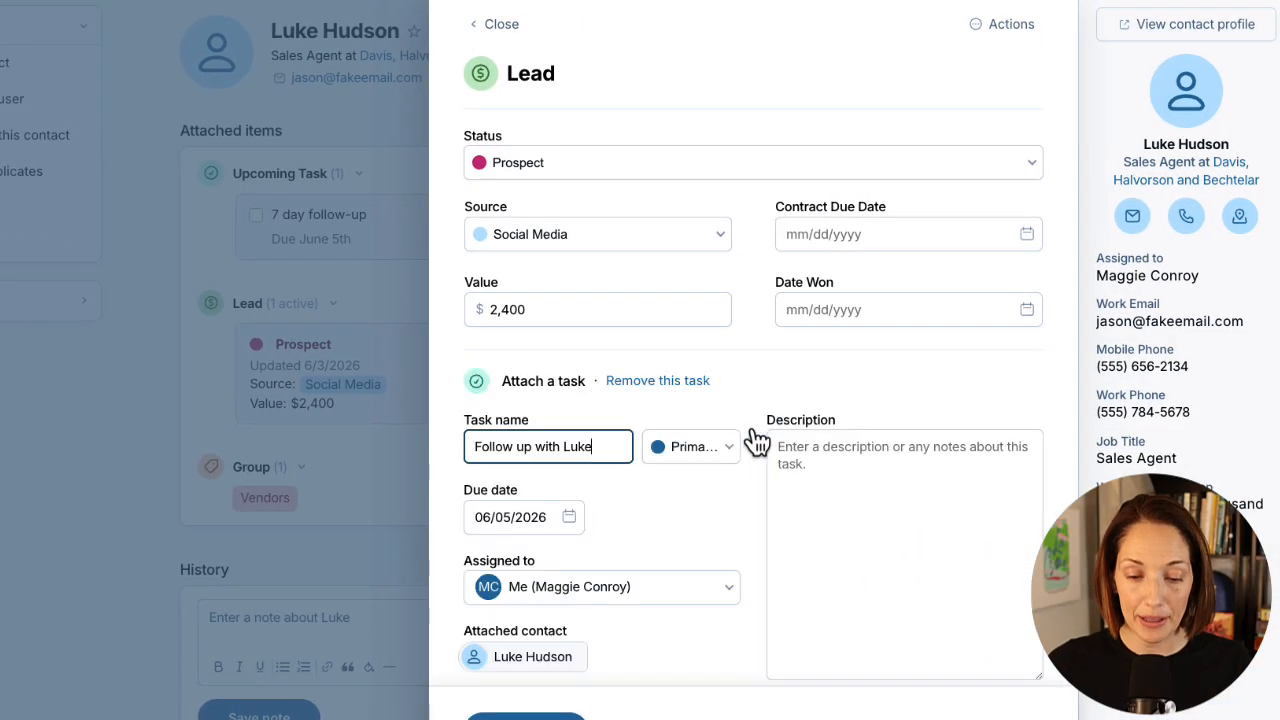
scroll(757, 441, "down", 3)
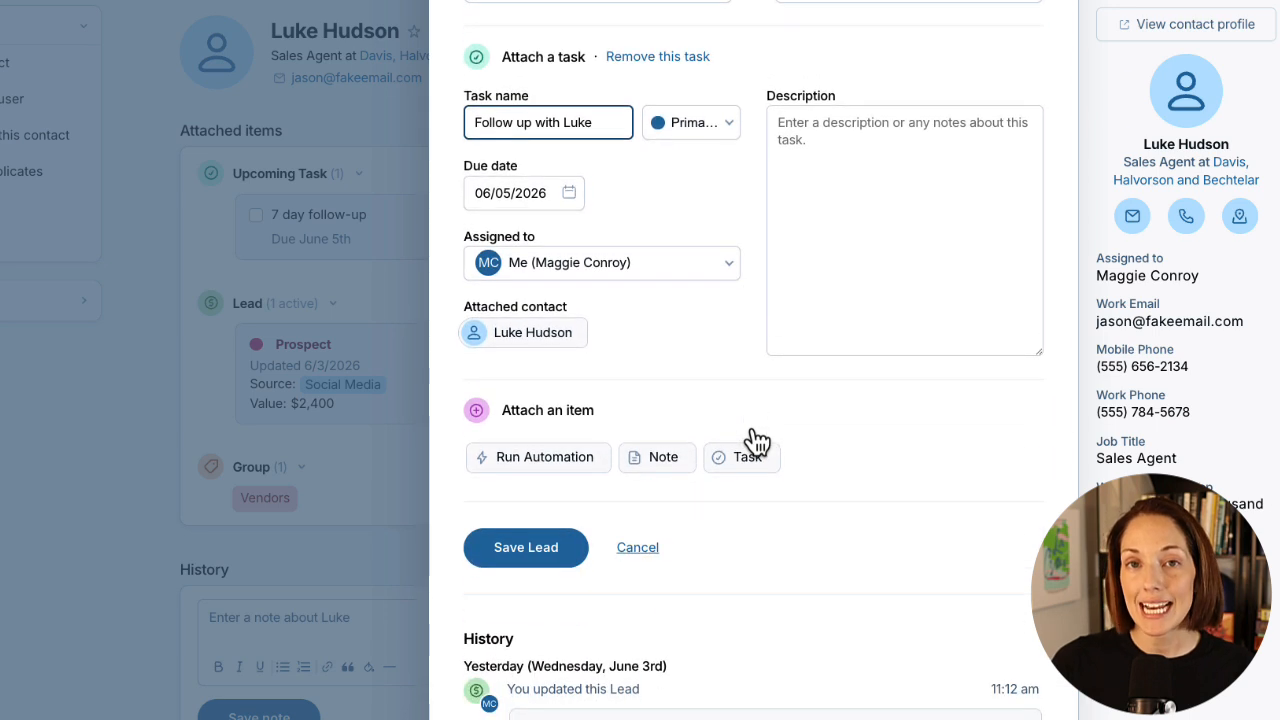
left_click(571, 196)
left_click(570, 290)
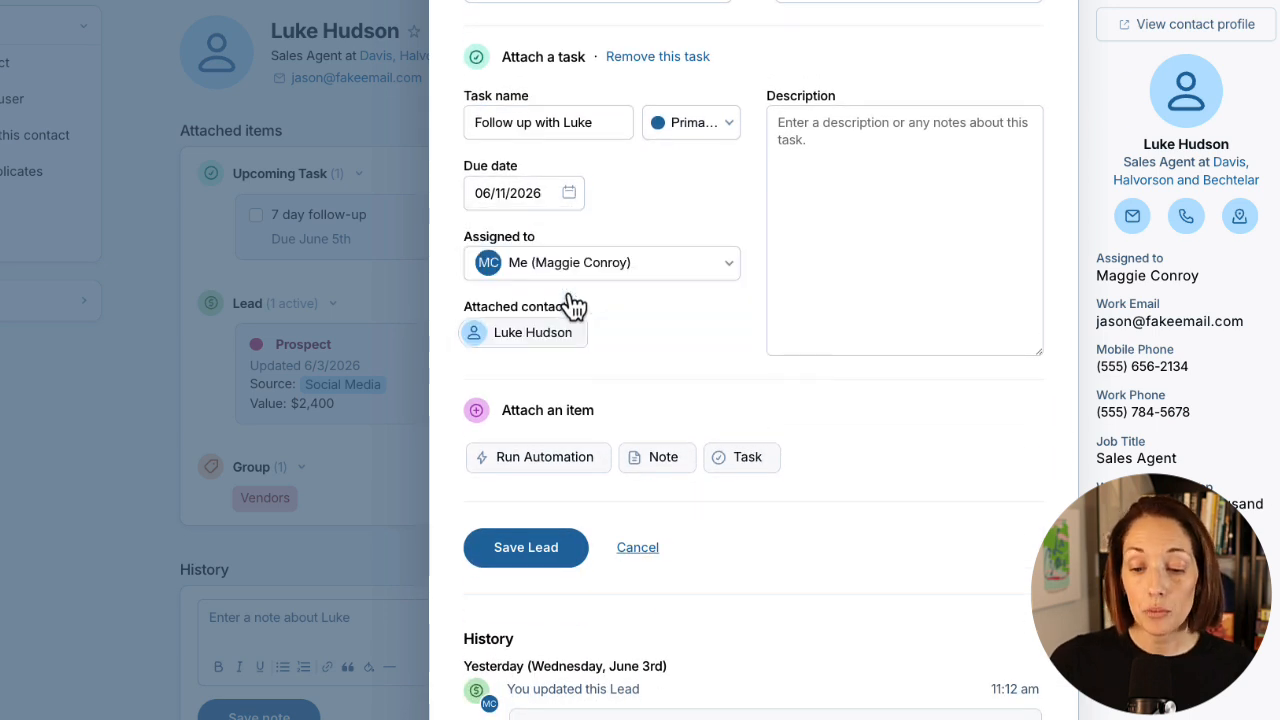
left_click(715, 268)
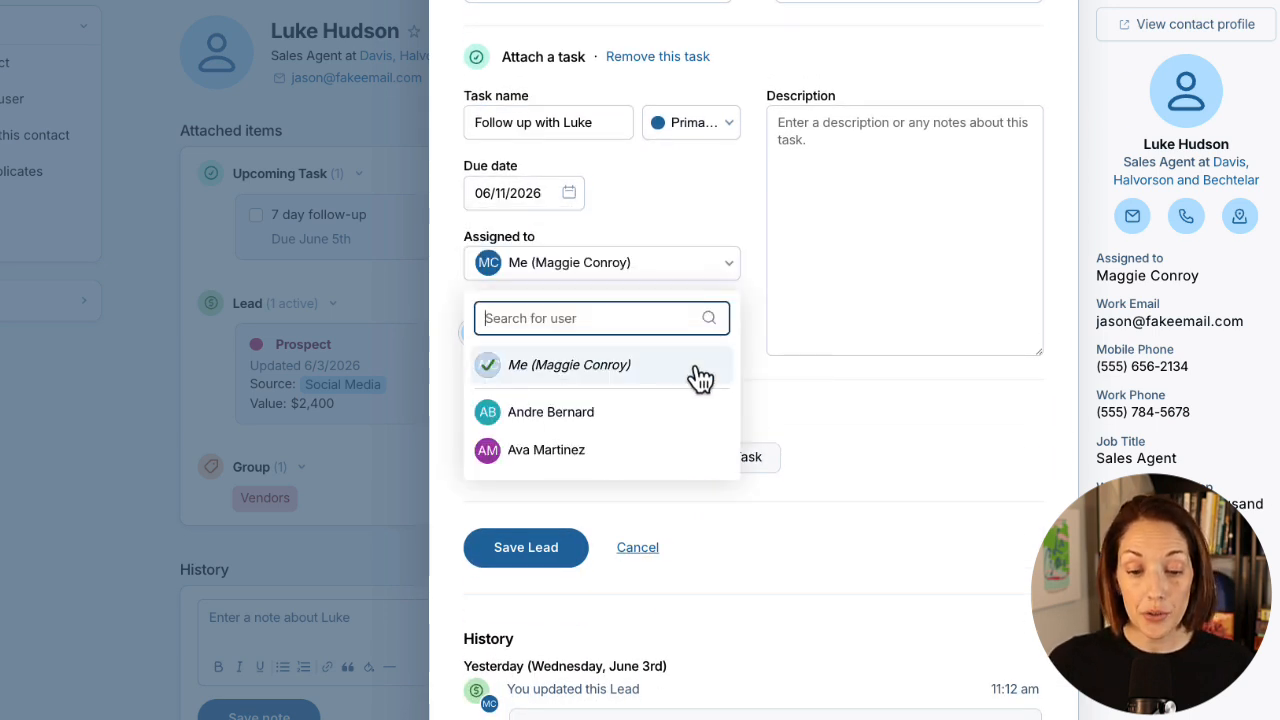
left_click(689, 418)
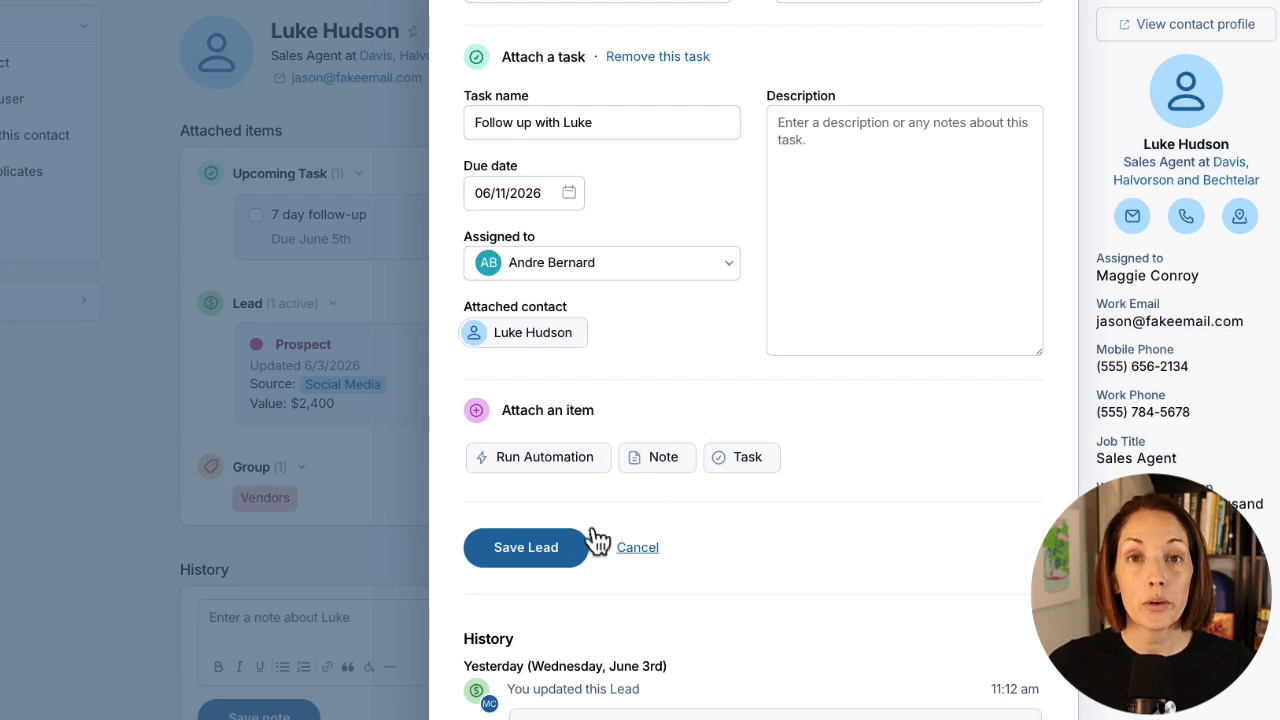
left_click(580, 555)
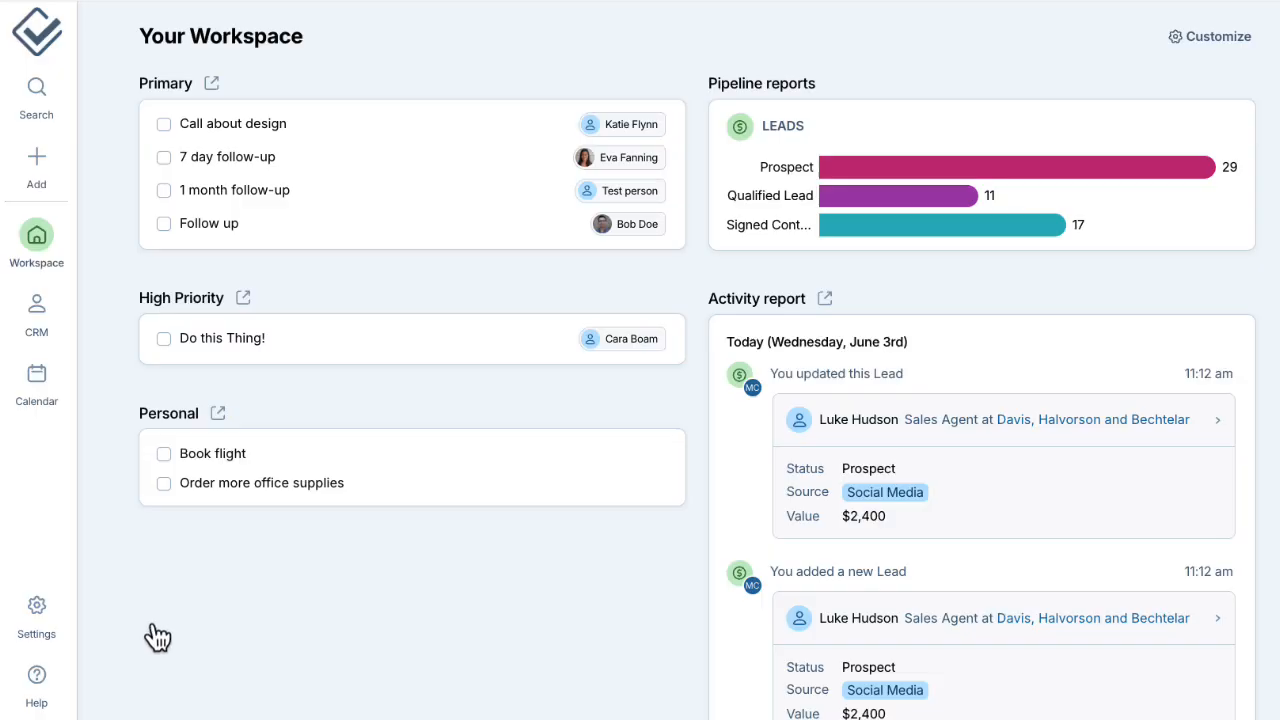
Set the default task name to 'Follow up', due in 1 day, under Settings > Tasks.
left_click(45, 612)
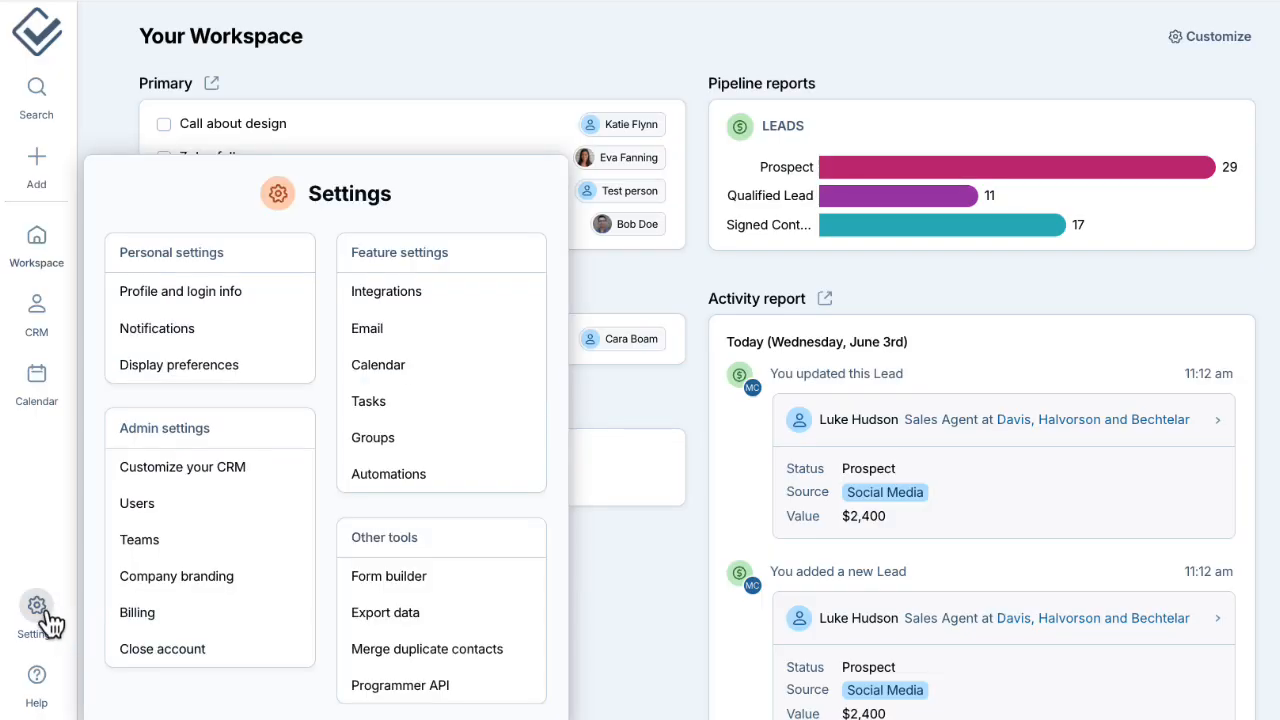
left_click(440, 404)
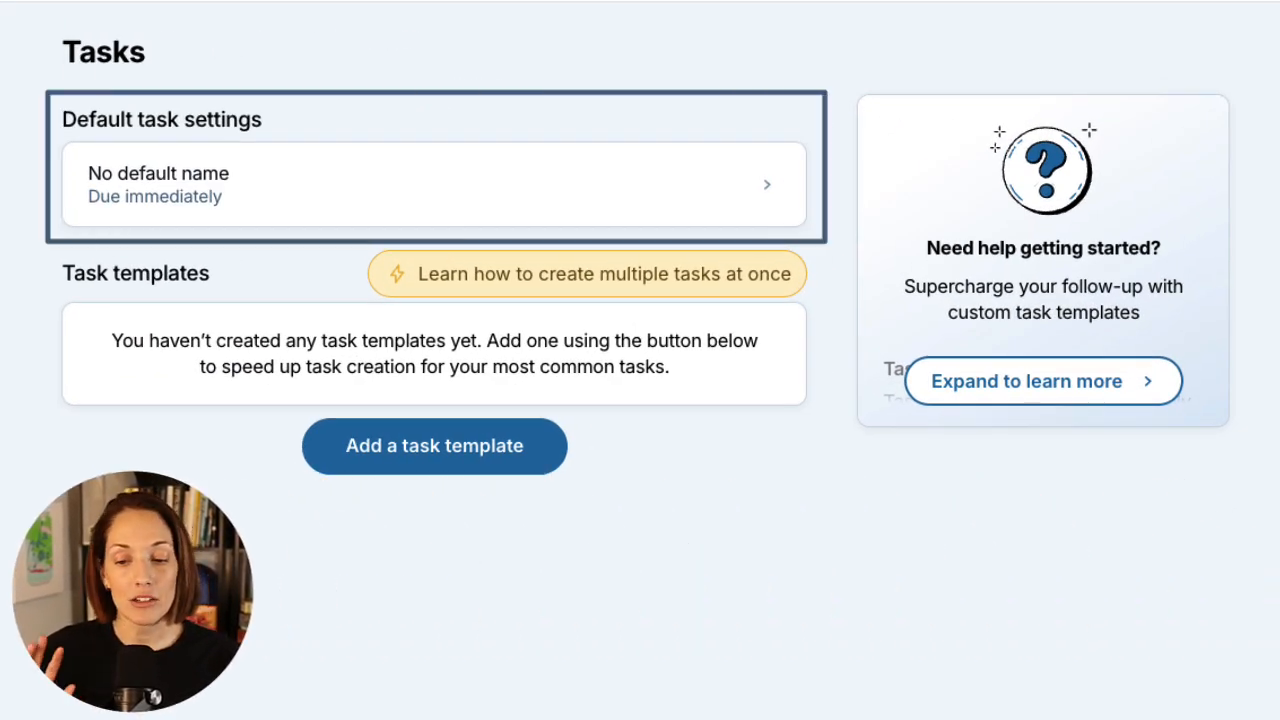
left_click(85, 215)
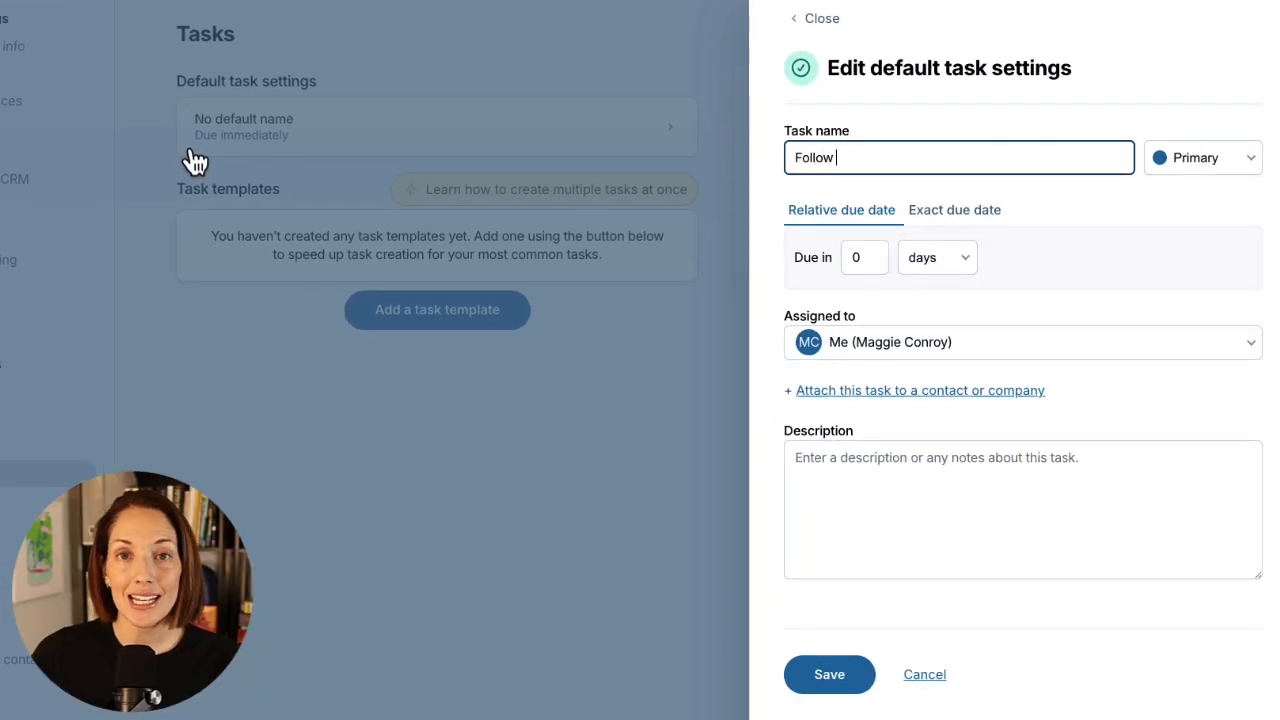
type("Follow up")
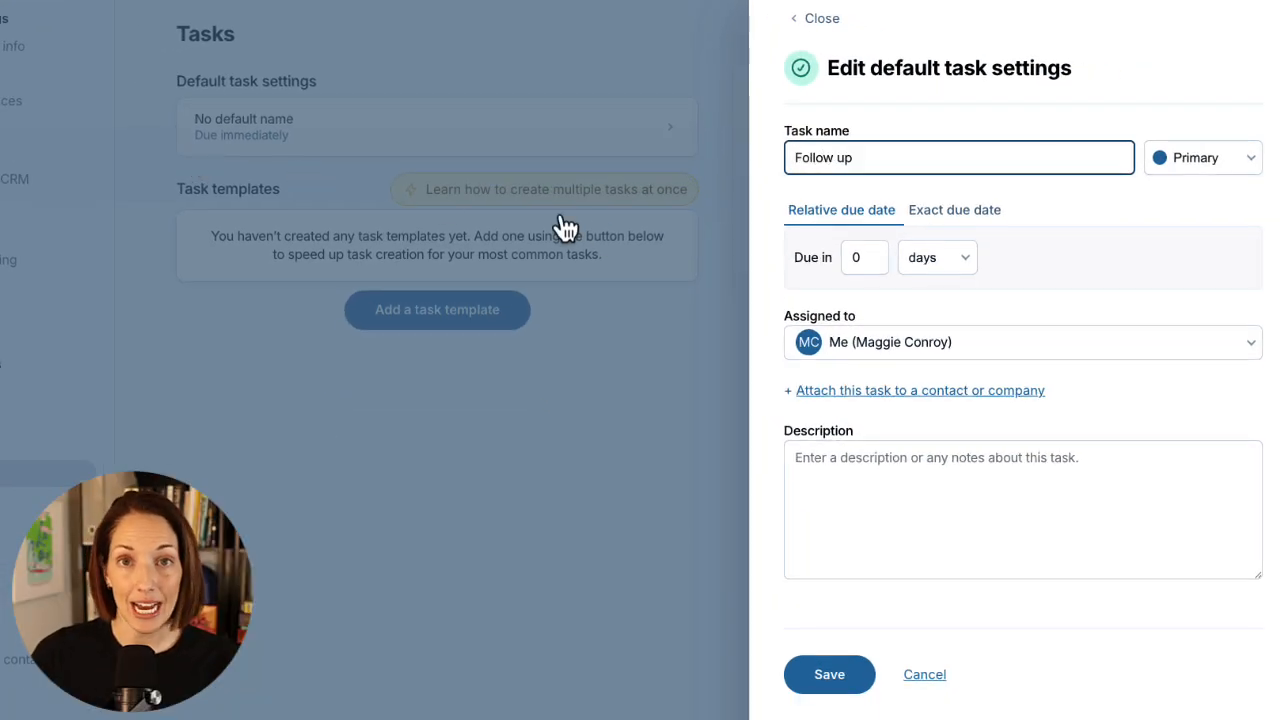
left_click(864, 262)
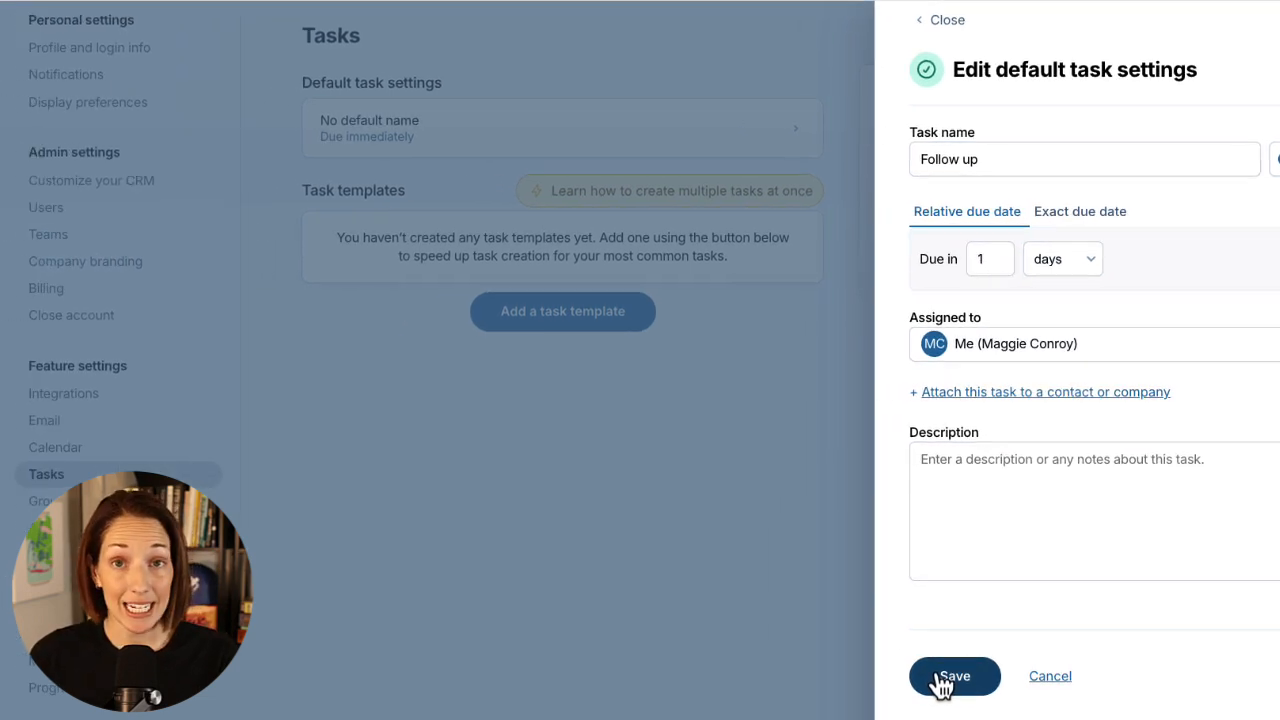
left_click(945, 677)
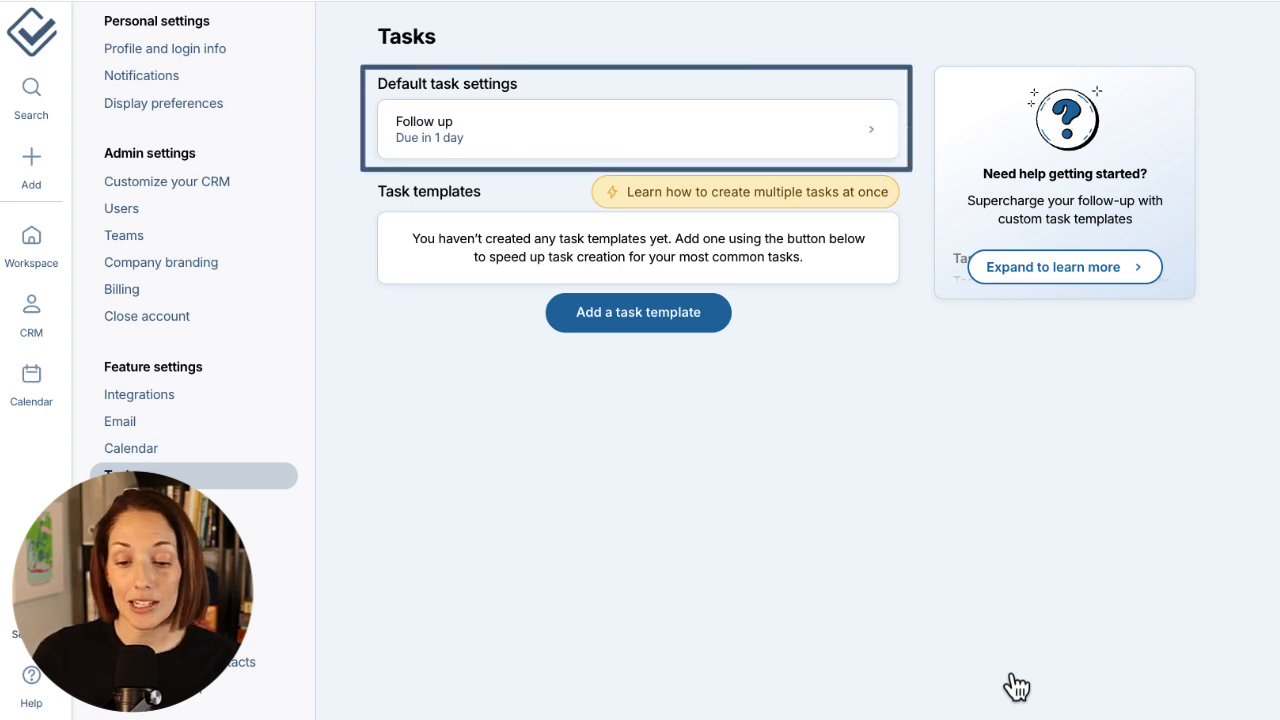
left_click(33, 168)
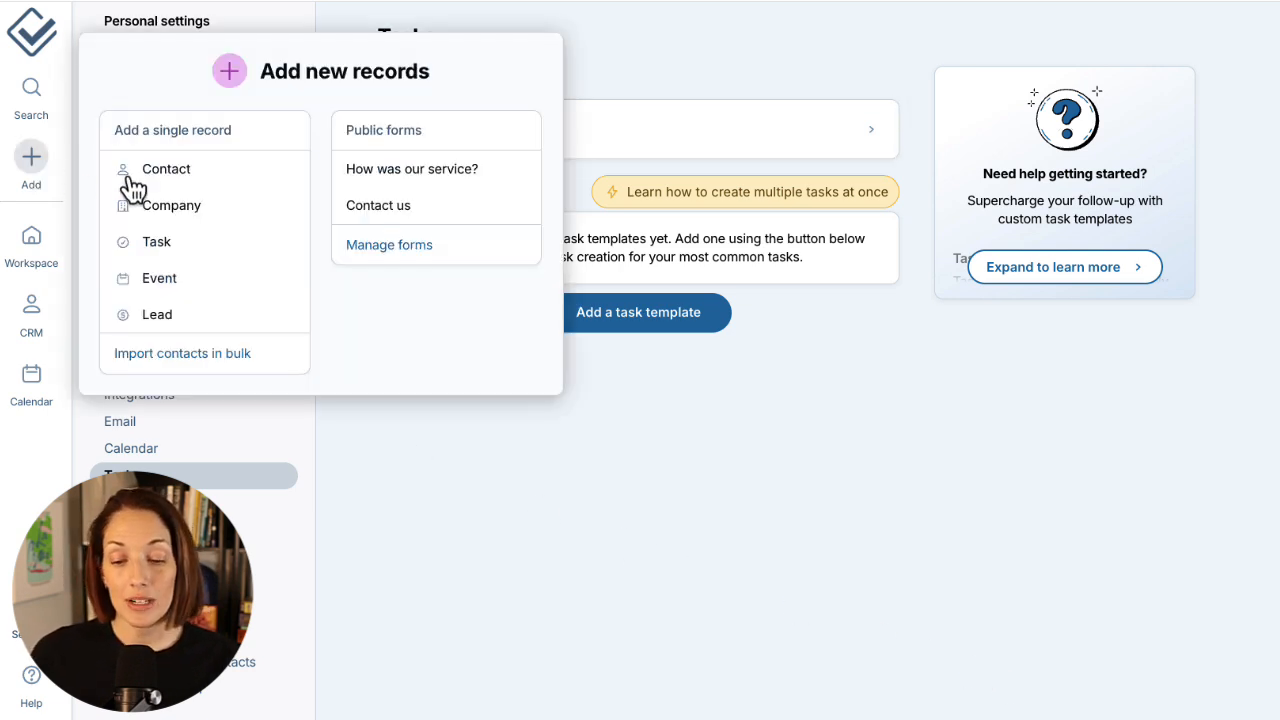
left_click(200, 243)
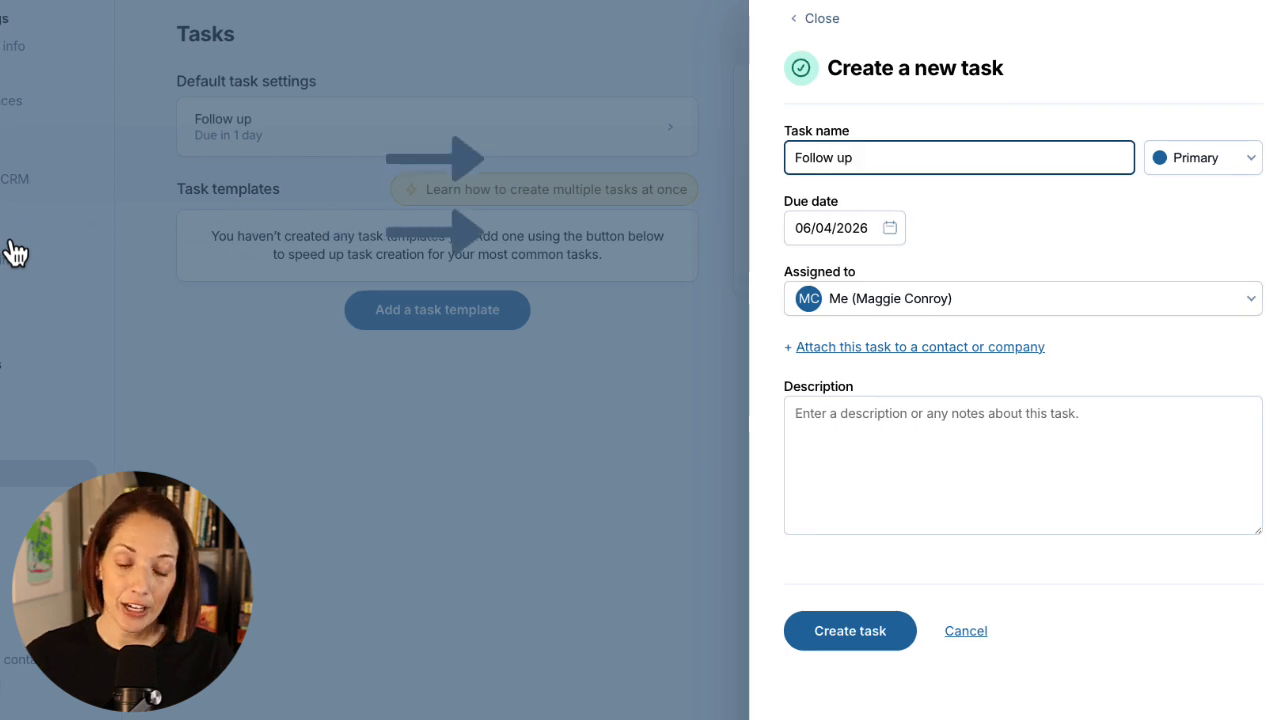
left_click(145, 228)
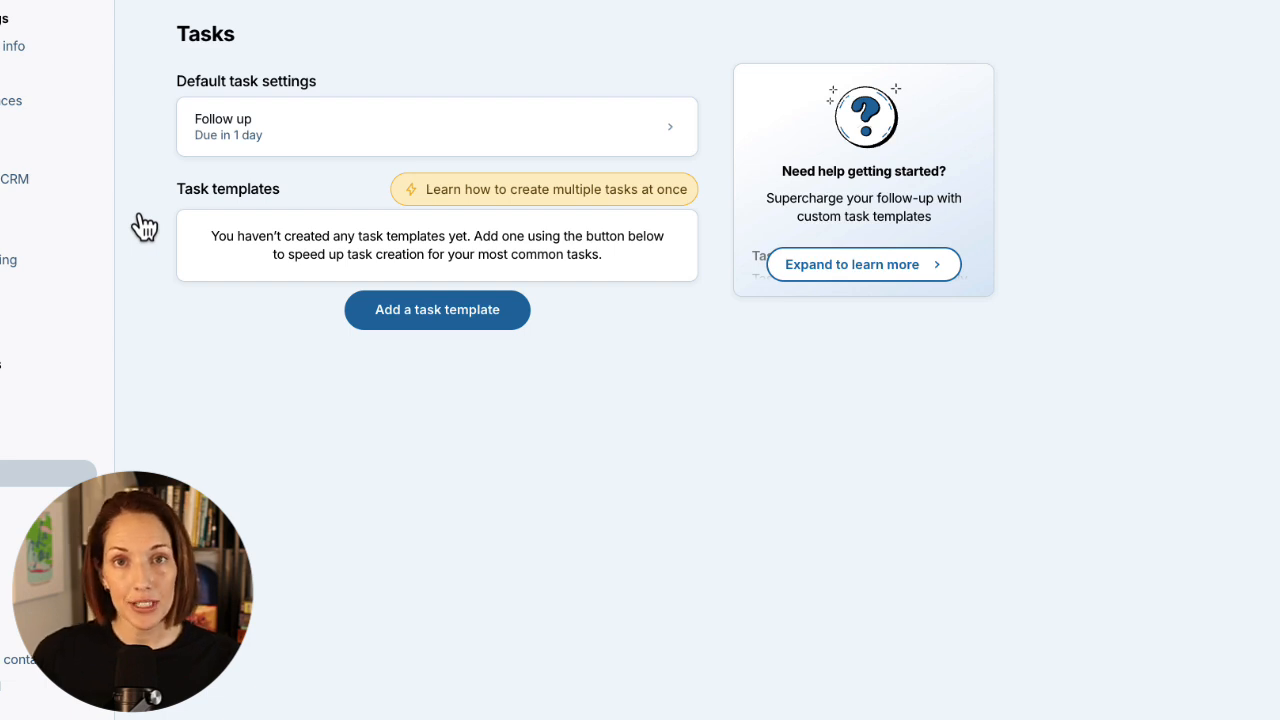
left_click(452, 342)
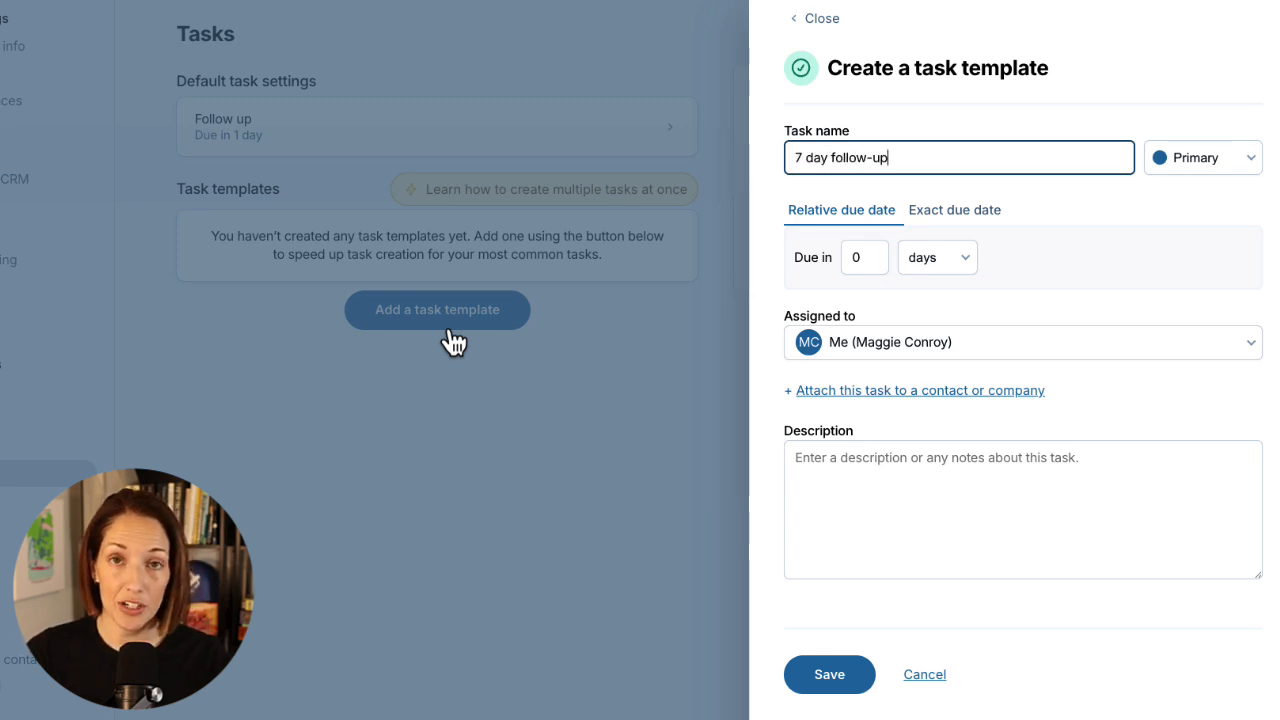
Save the '7 day follow-up' template with a relative due period of 7 days.
left_click(852, 278)
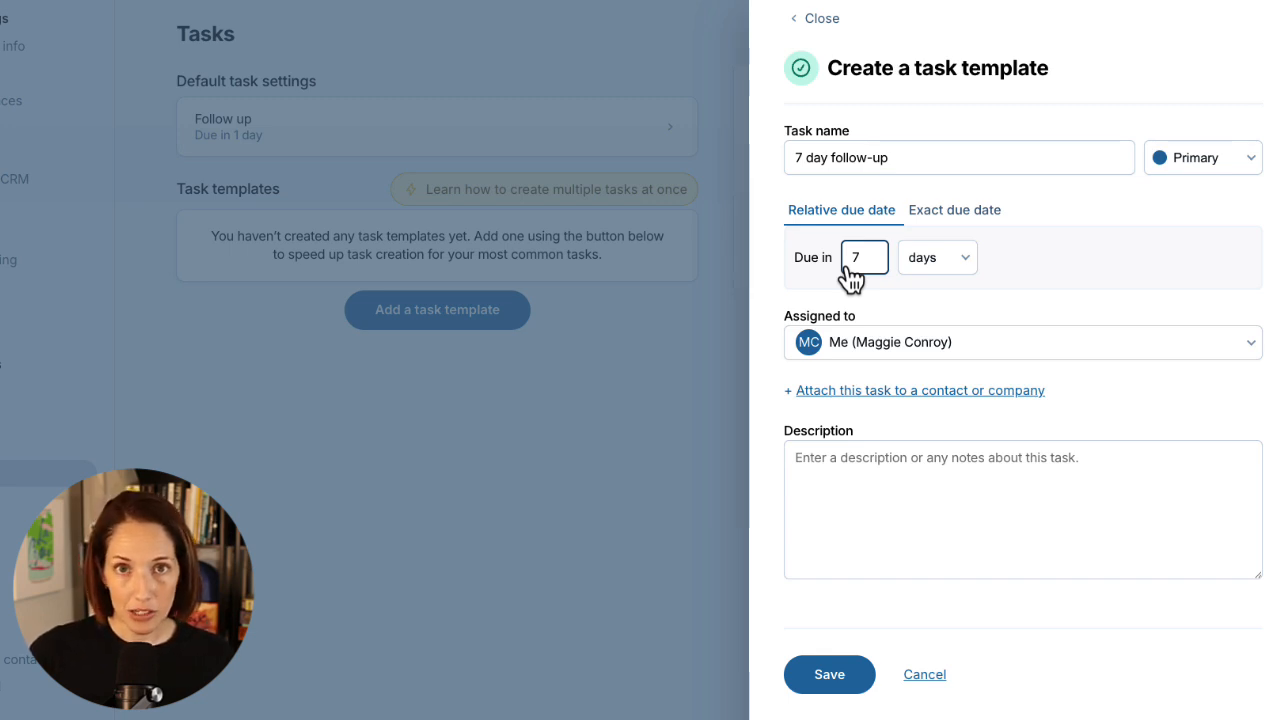
left_click(947, 215)
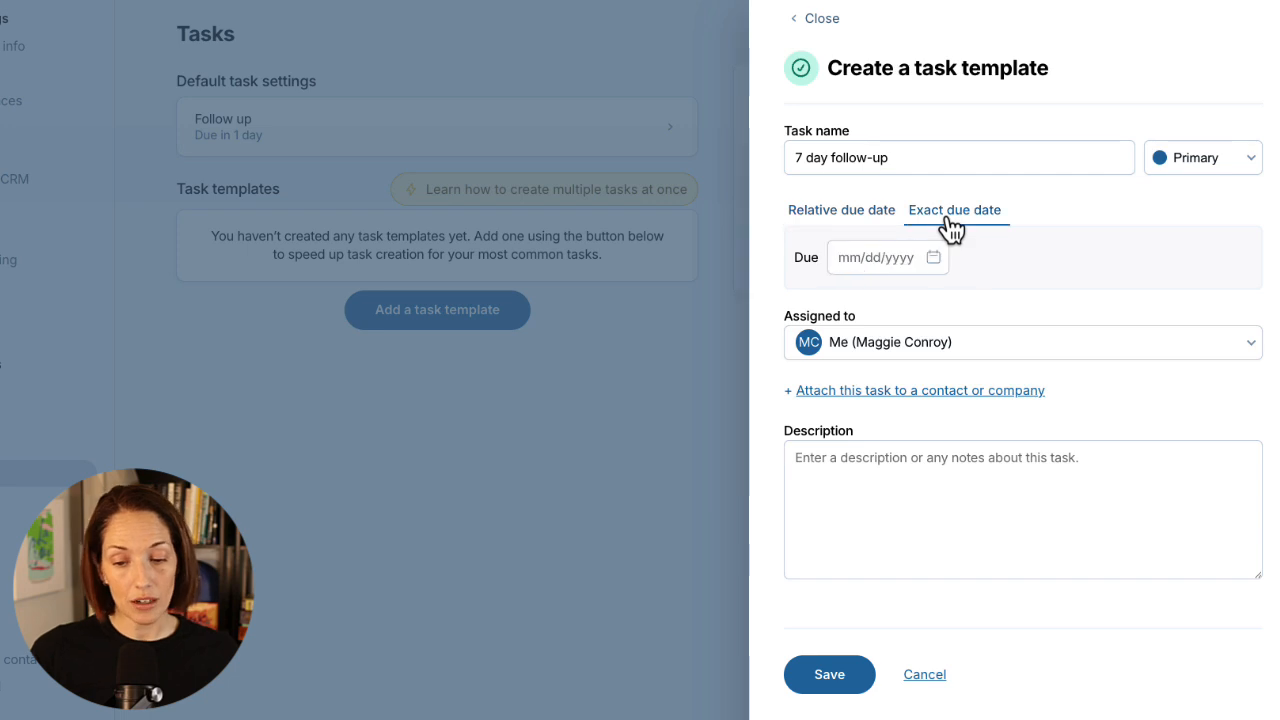
left_click(868, 218)
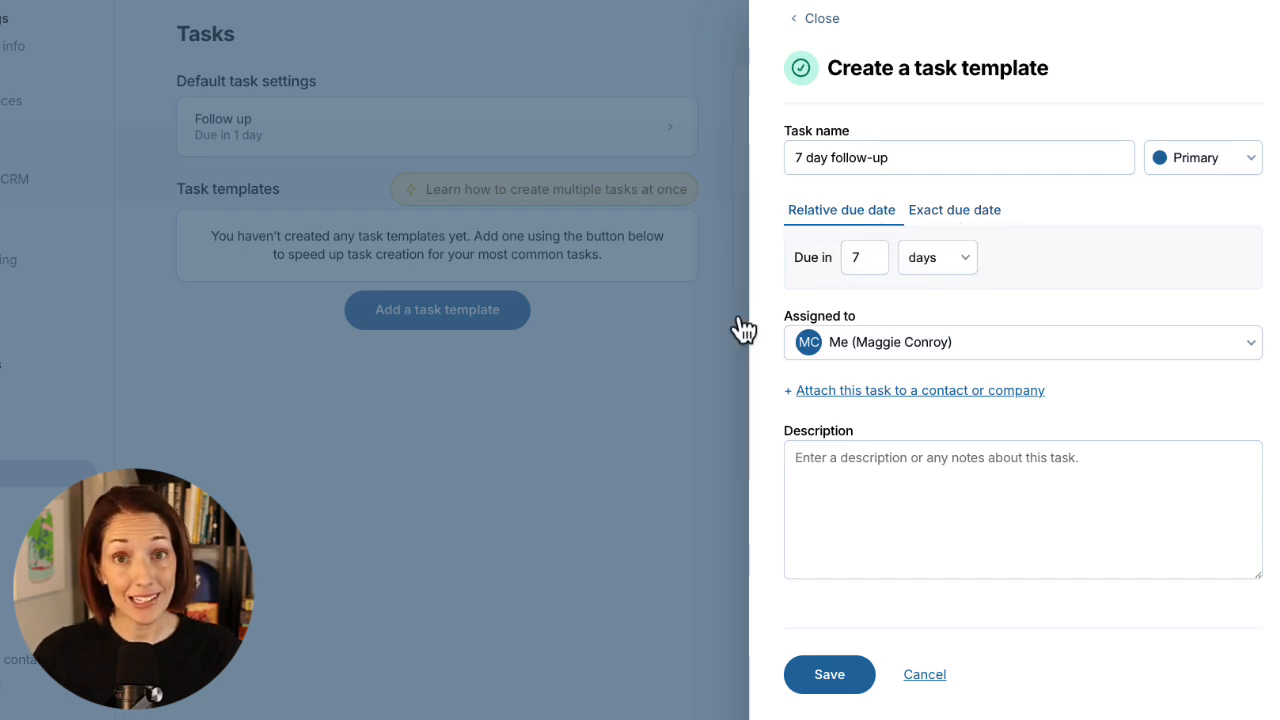
left_click(806, 686)
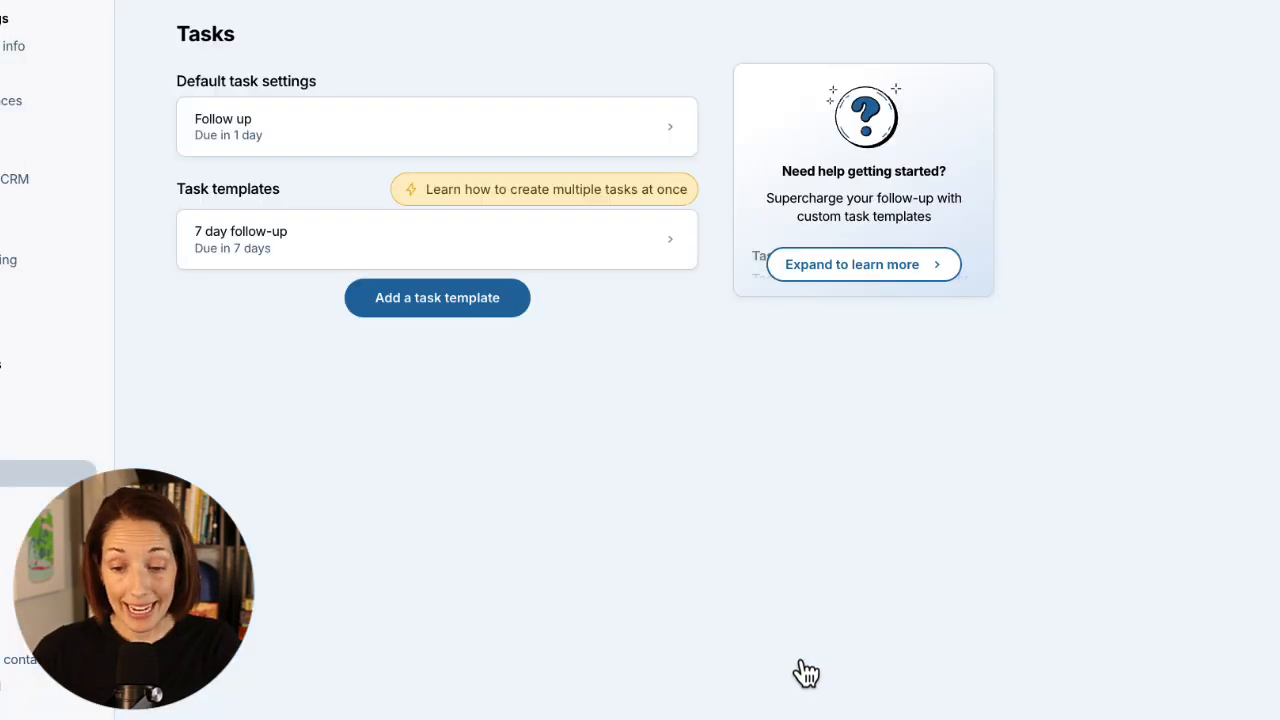
Add a '30 day follow-up' template due in 30 days.
left_click(451, 310)
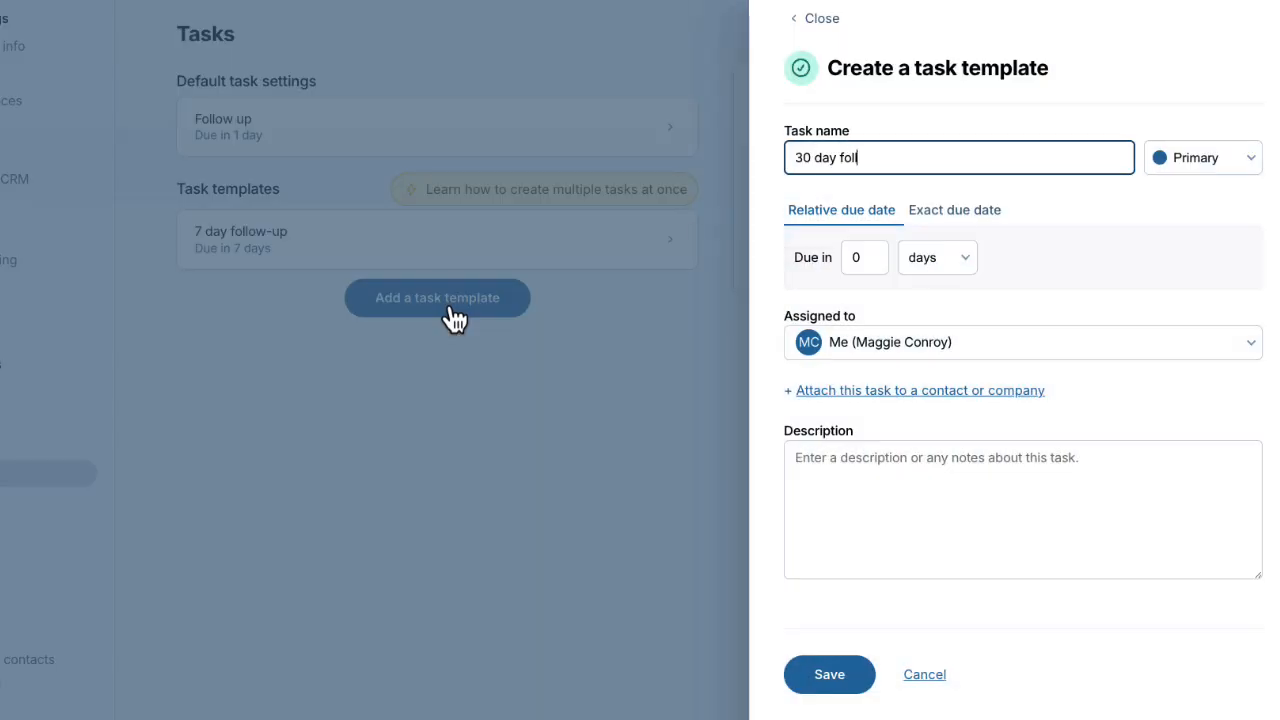
left_click(837, 266)
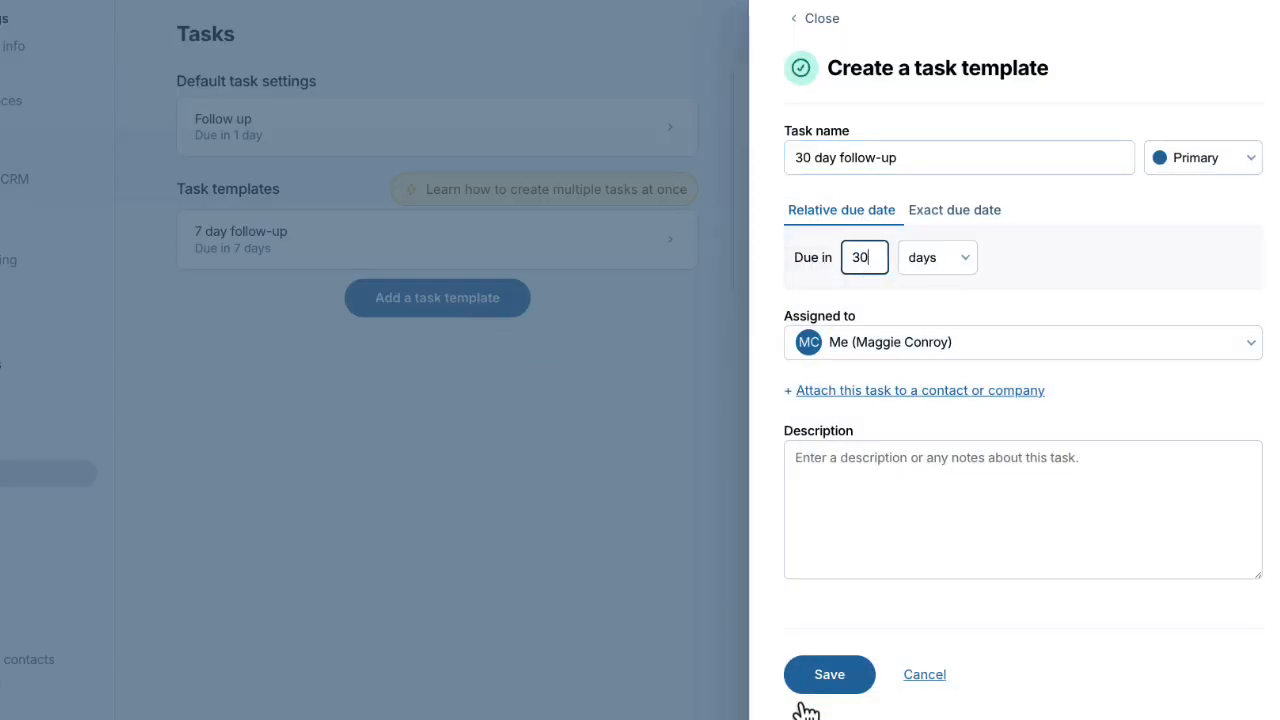
type("30")
left_click(830, 684)
left_click(73, 168)
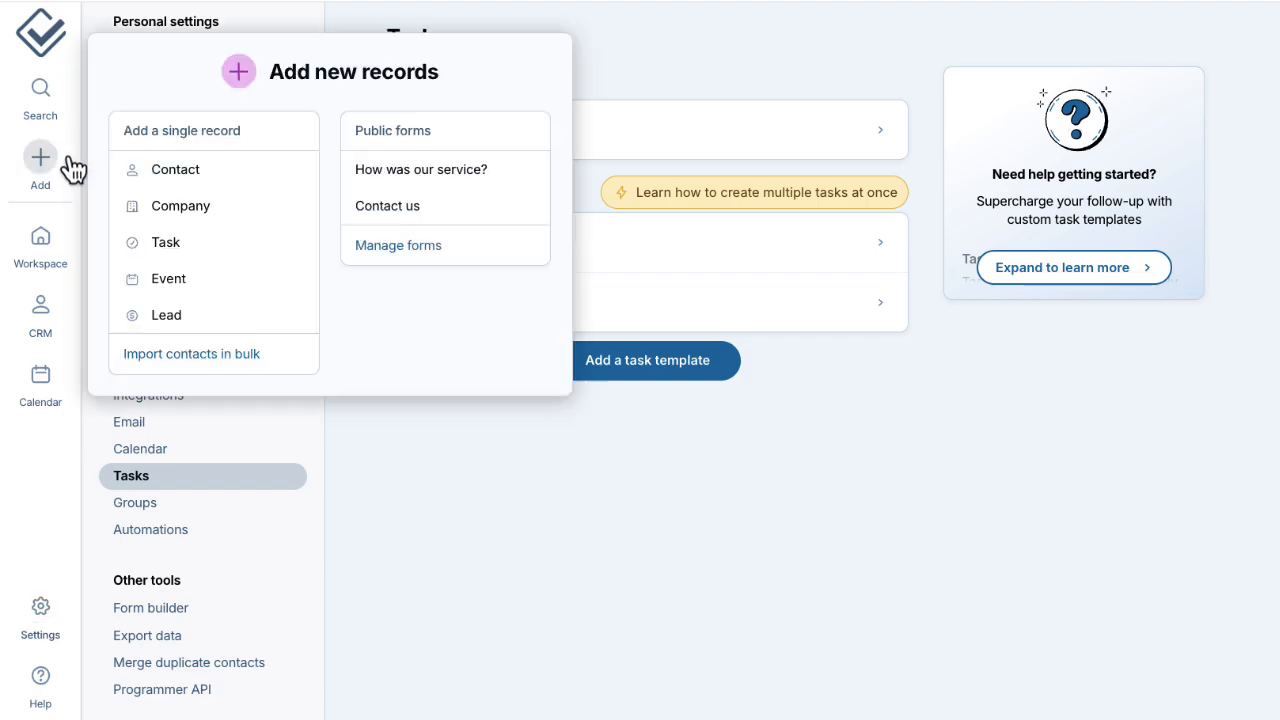
From the Workspace, open the contact attached to the 'Call about design' task.
left_click(206, 242)
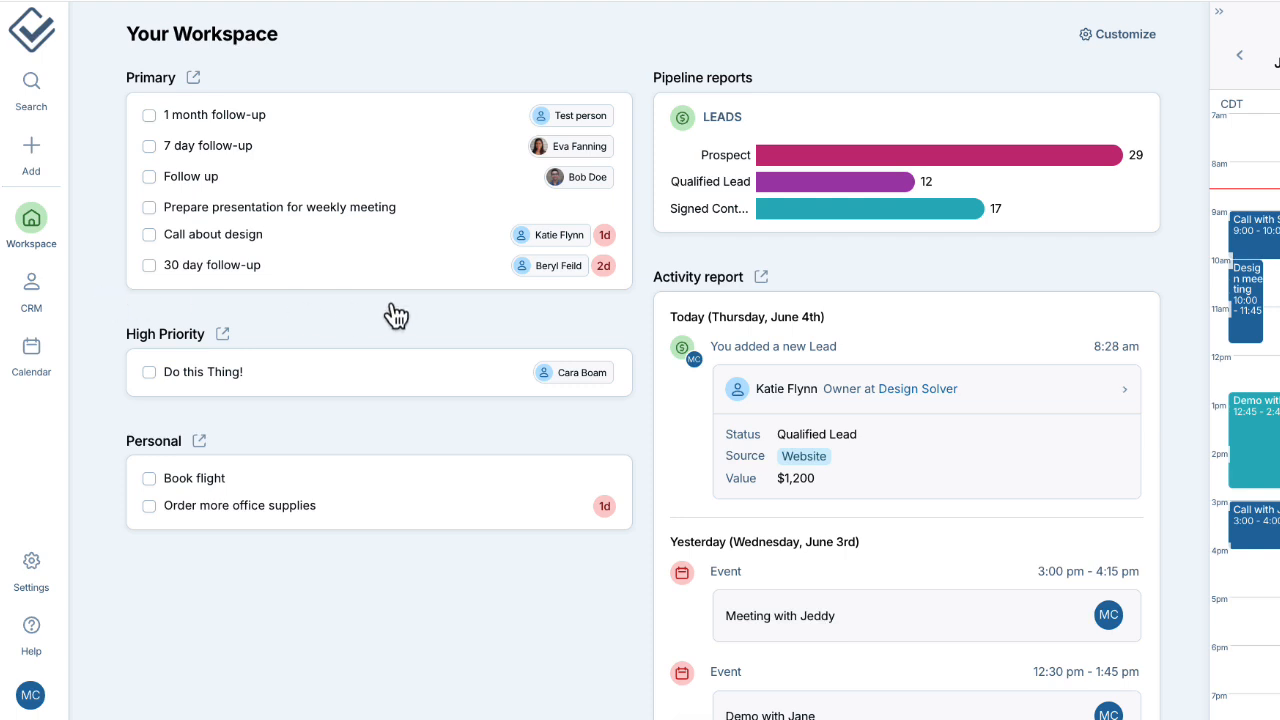
left_click(545, 240)
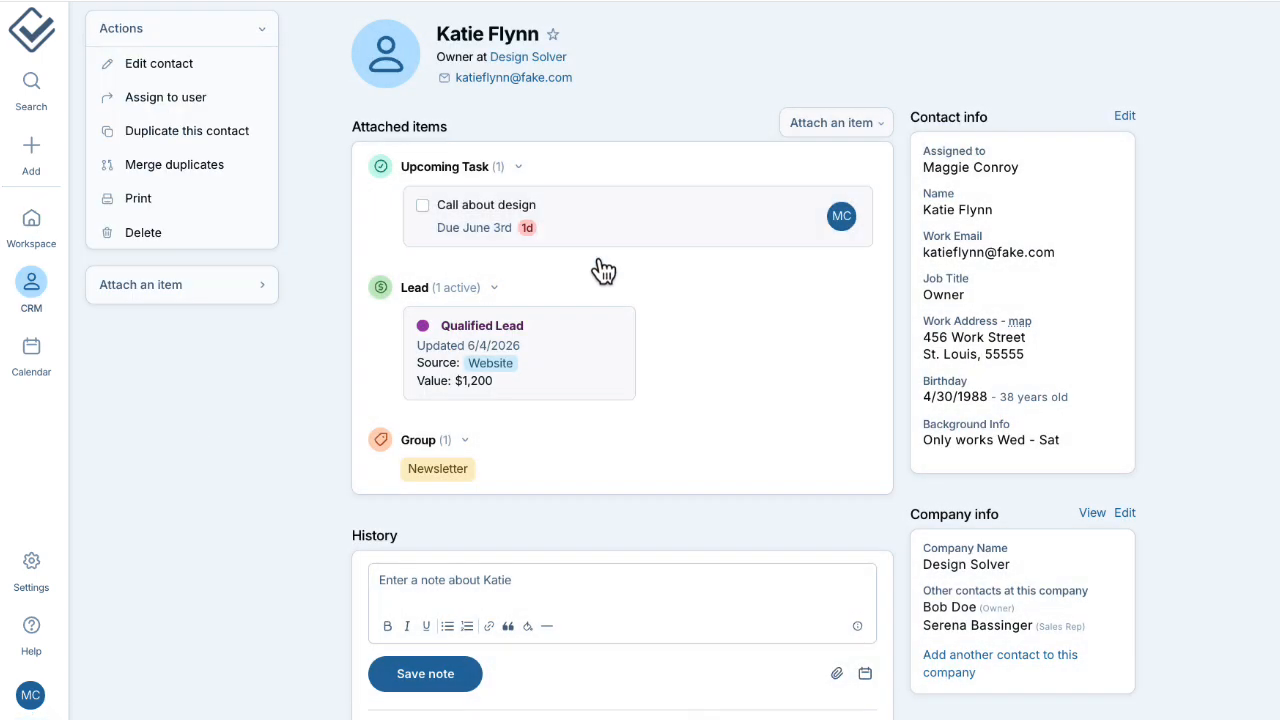
Tick 'Call about design' as completed on the contact's record.
left_click(424, 206)
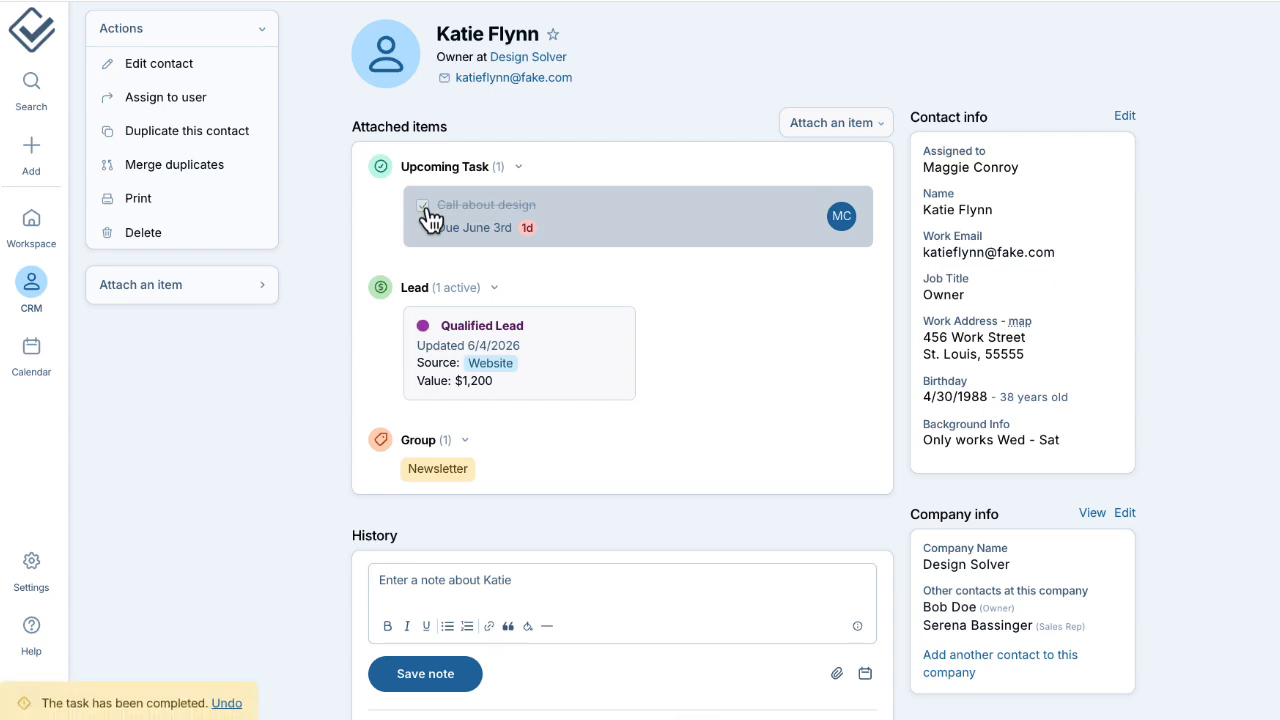
View the week calendar and its task display options, then open the Task Report.
mouse_move(36, 362)
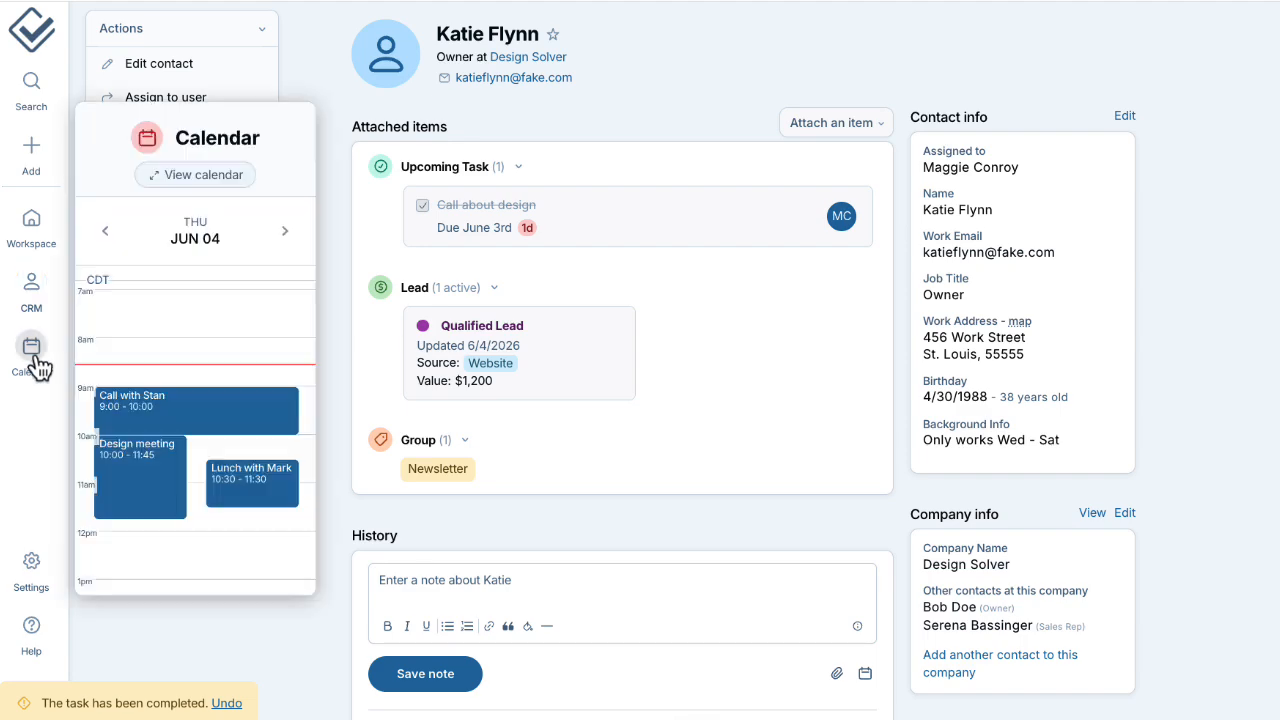
left_click(33, 360)
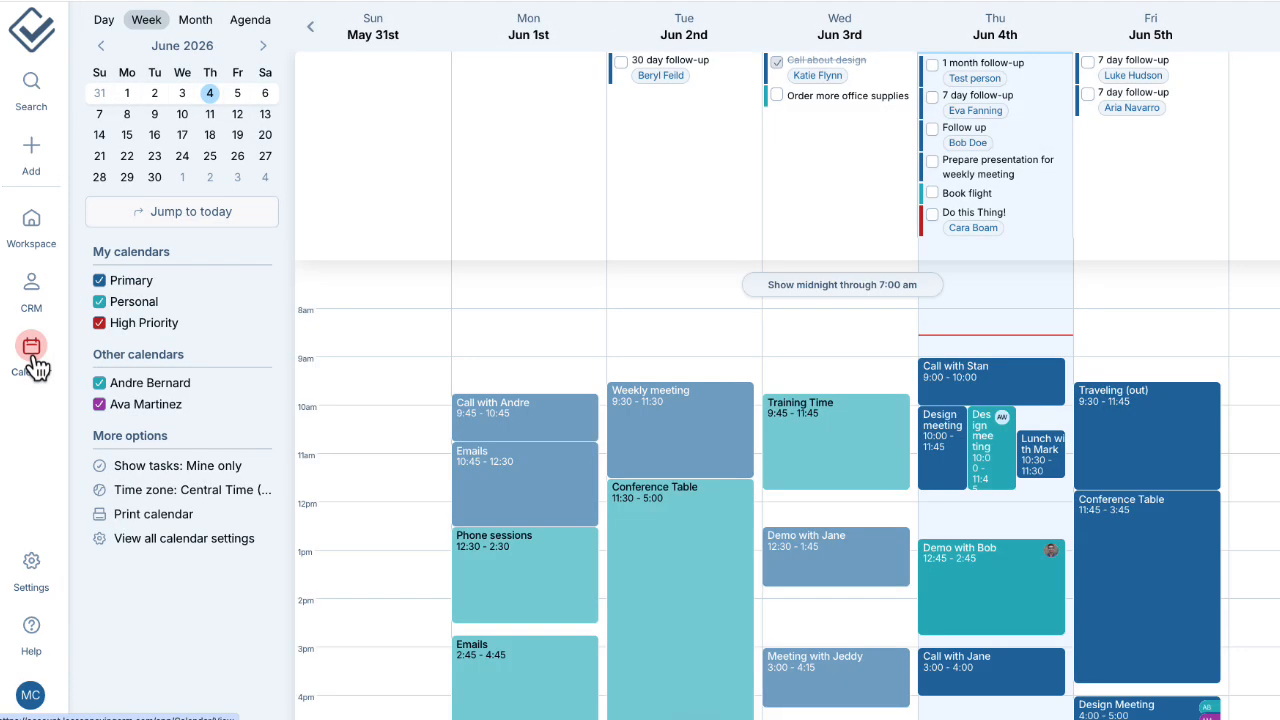
left_click(203, 470)
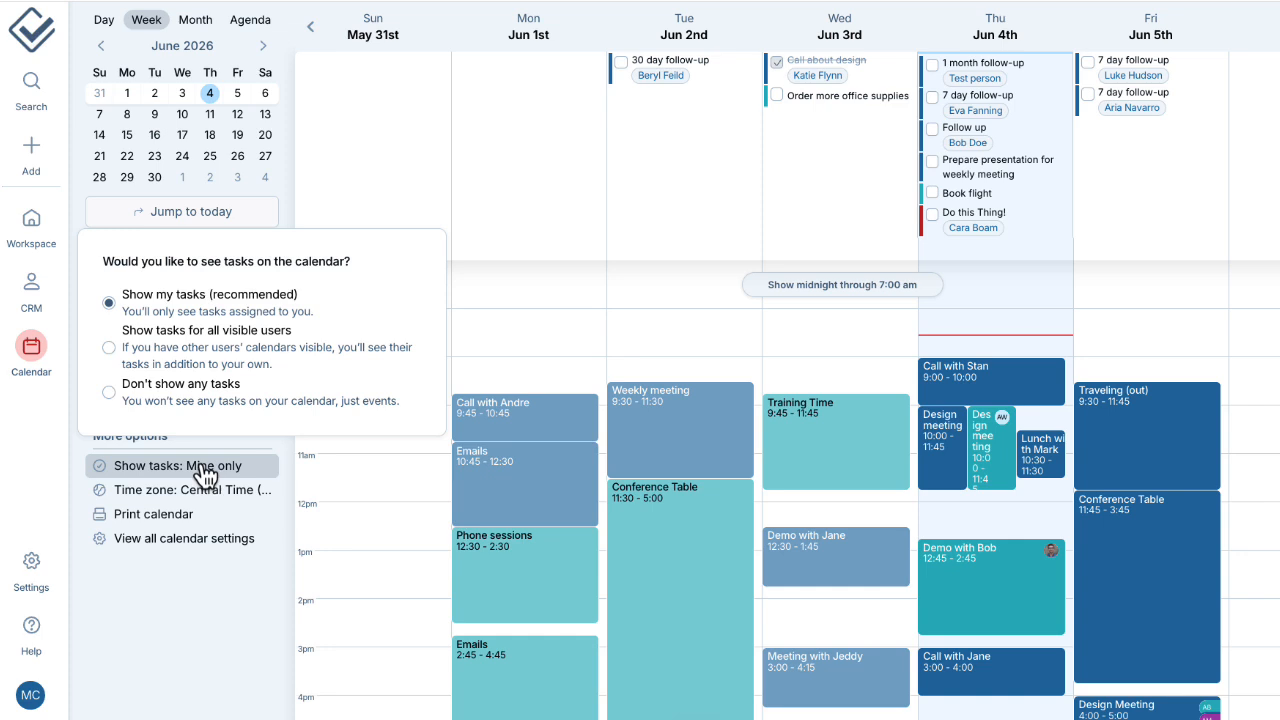
mouse_move(34, 222)
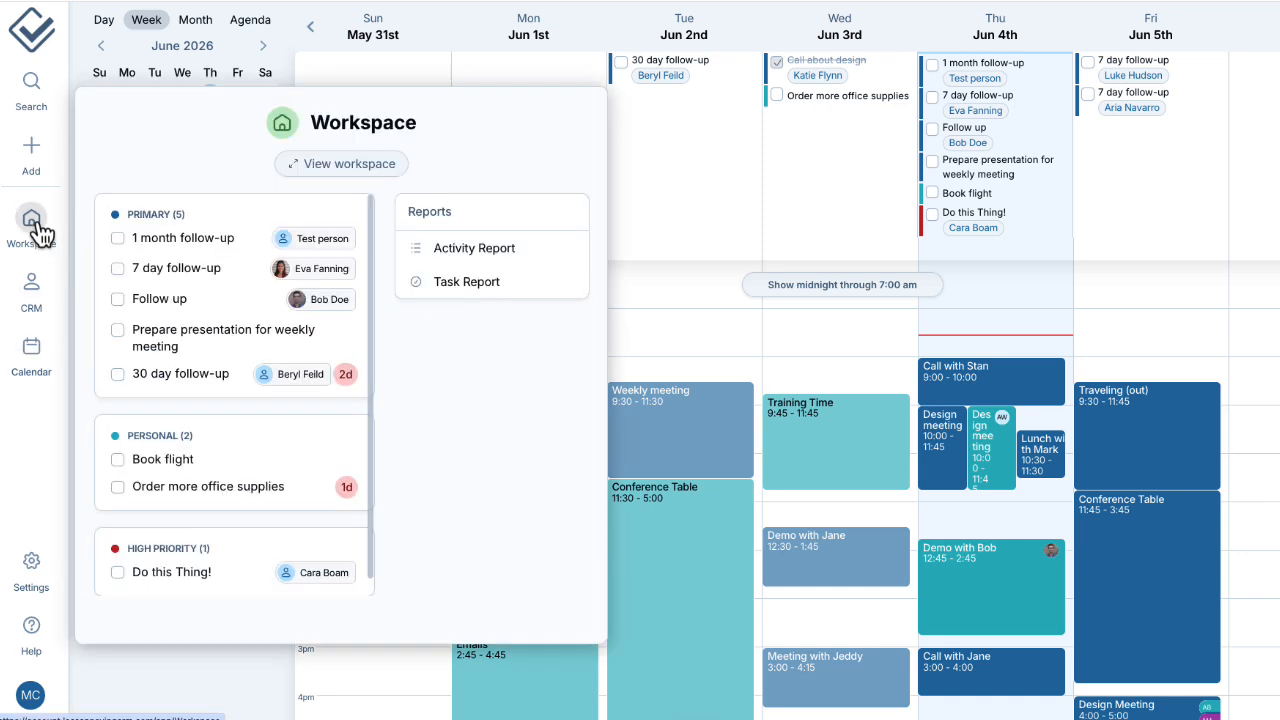
left_click(485, 296)
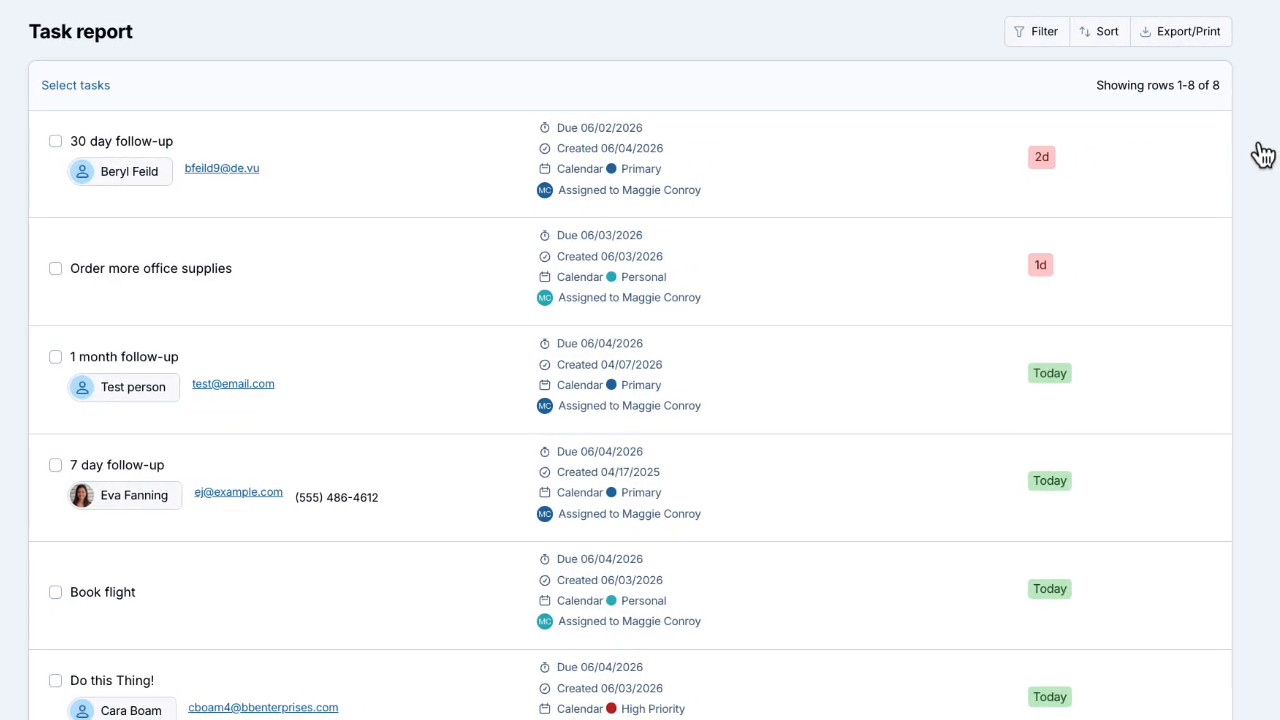
Preview the completion-status and due-date filters on the task report without applying them.
left_click(1024, 38)
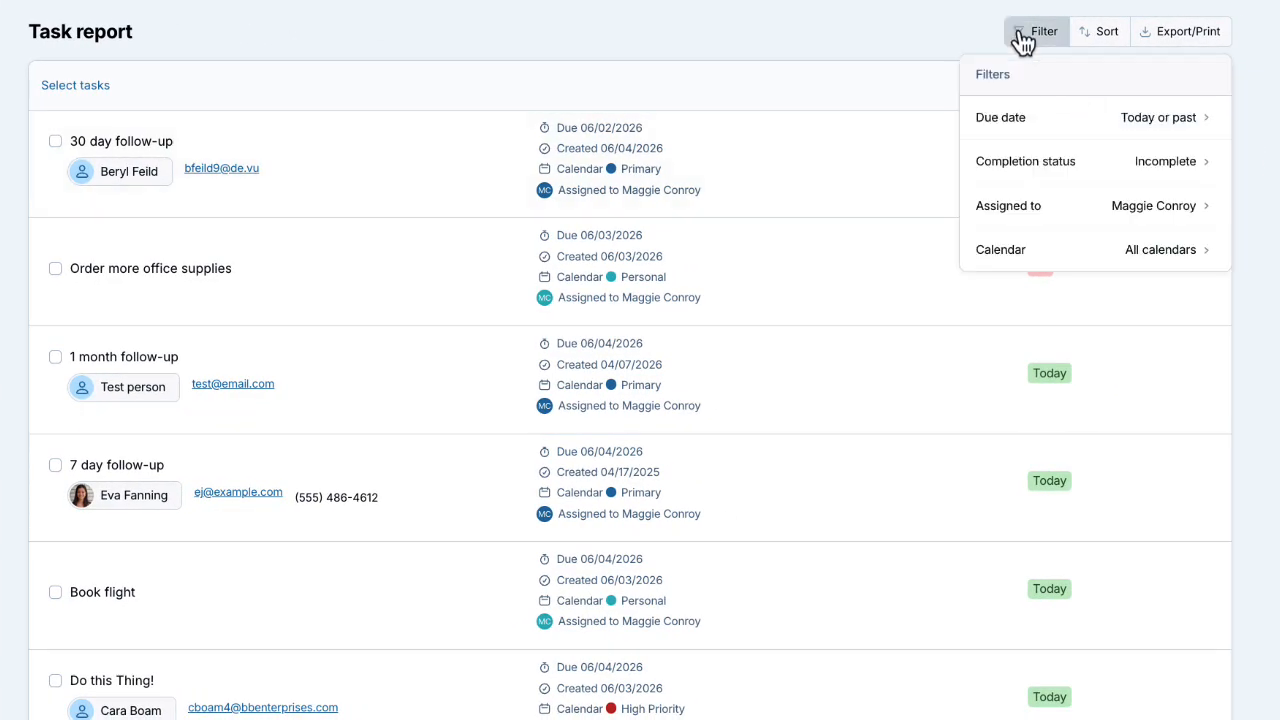
left_click(1017, 168)
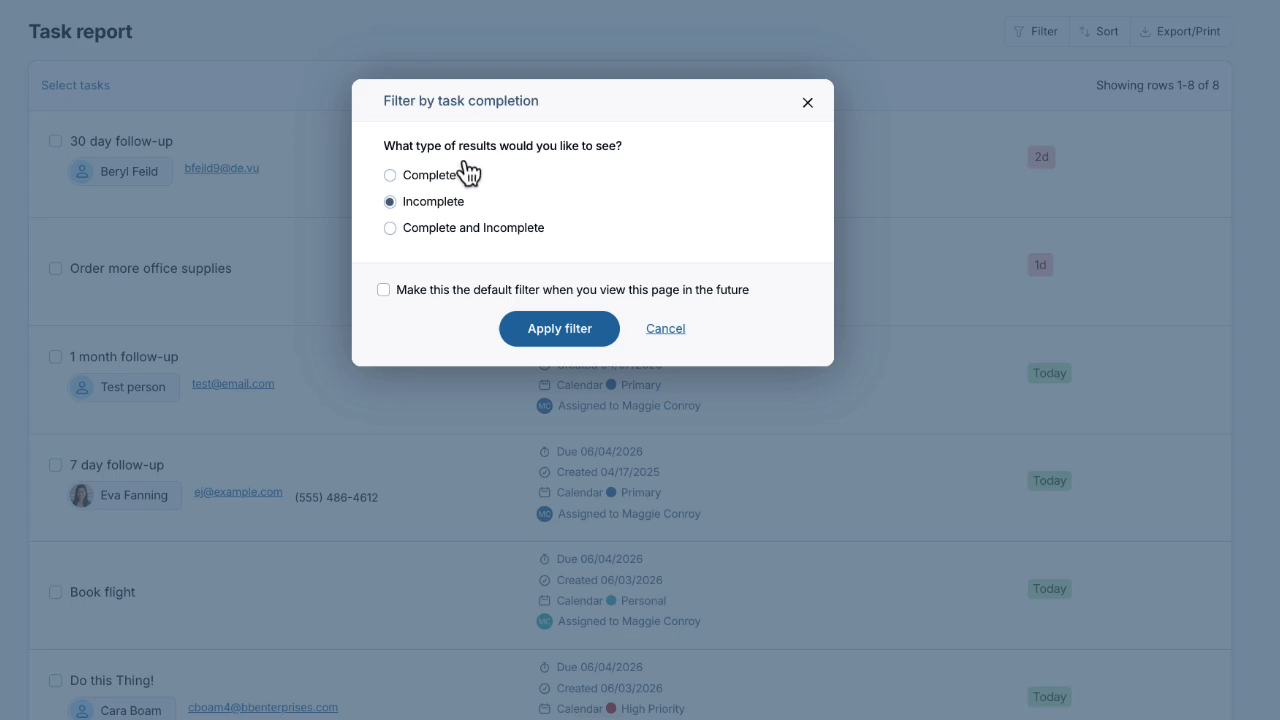
left_click(390, 176)
left_click(808, 102)
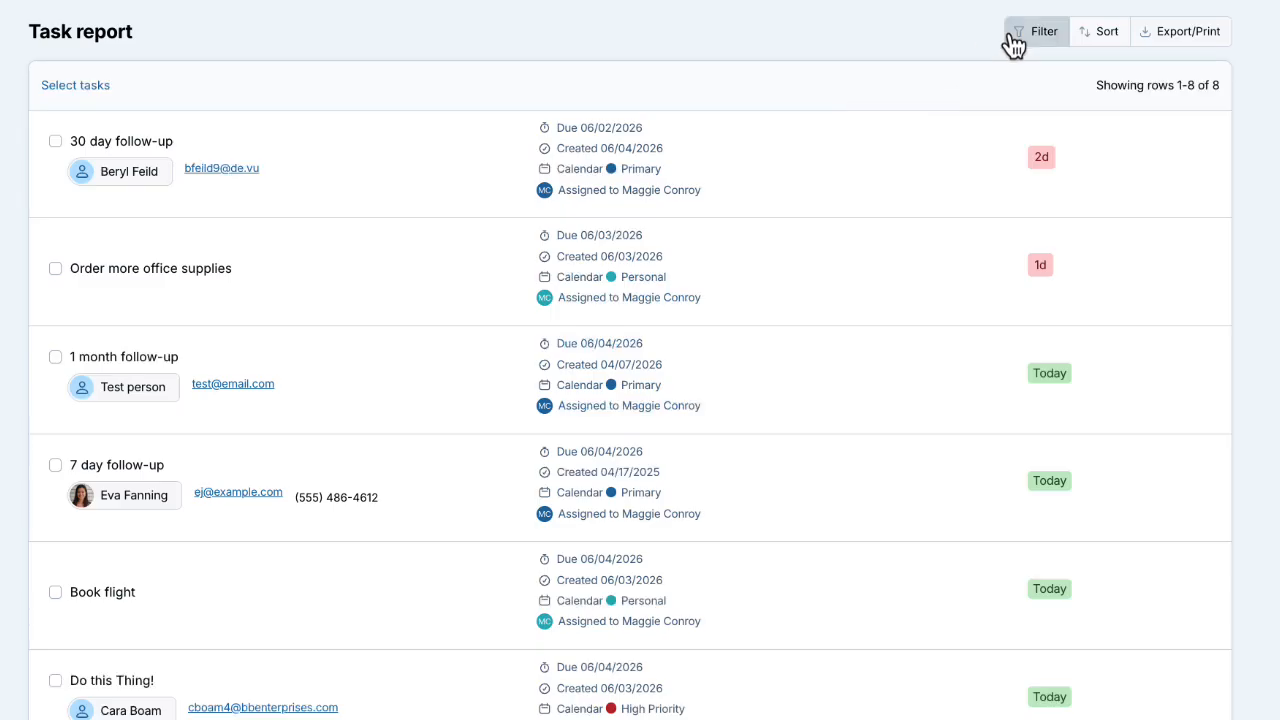
left_click(1016, 40)
left_click(1012, 122)
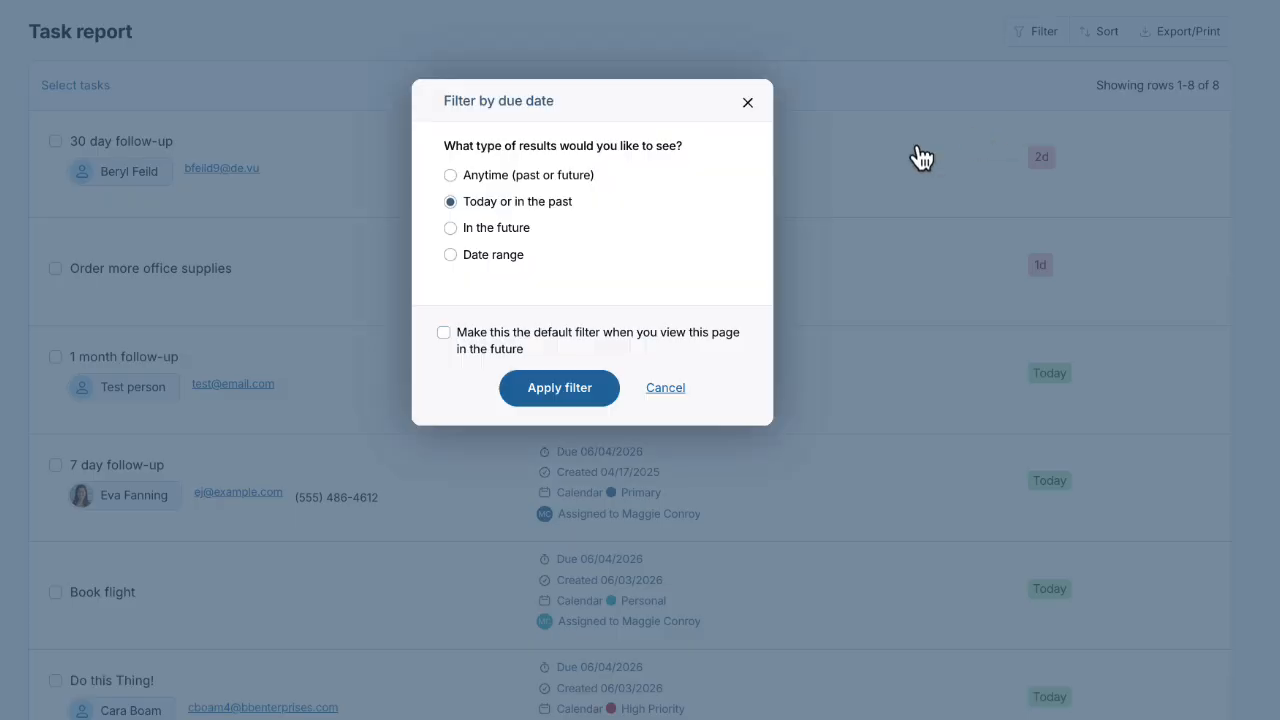
left_click(450, 229)
left_click(749, 104)
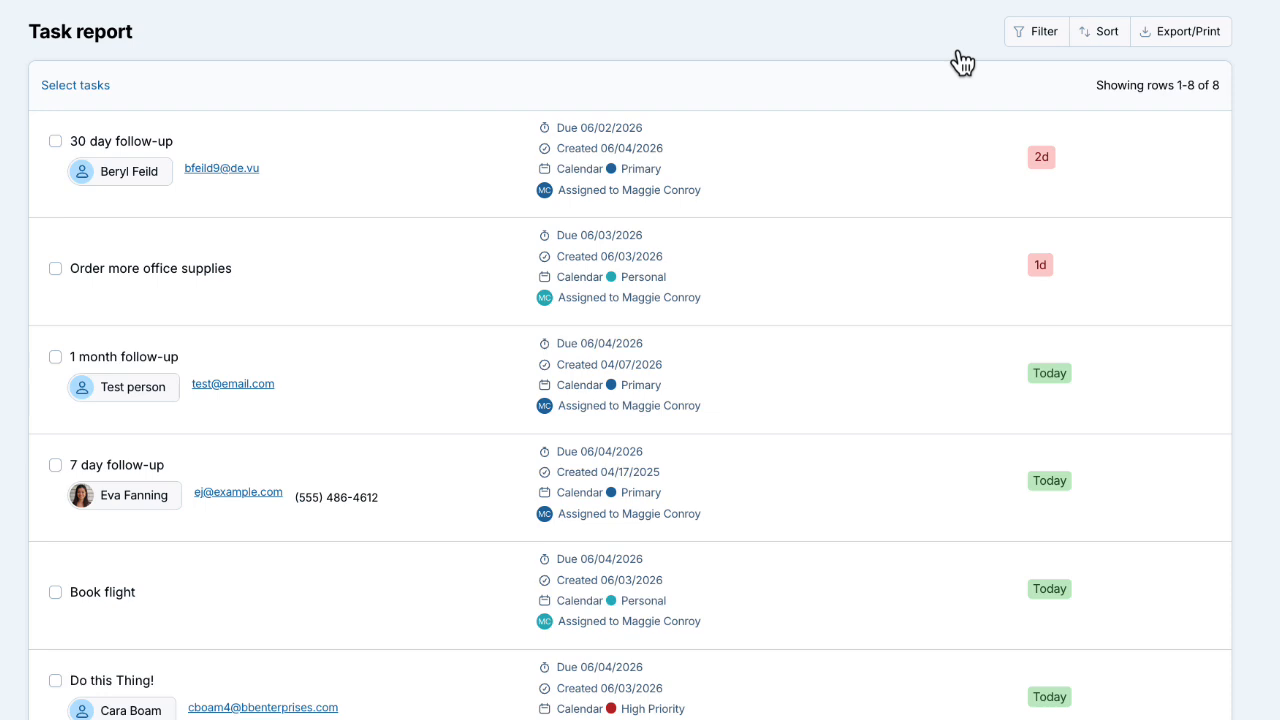
left_click(1027, 47)
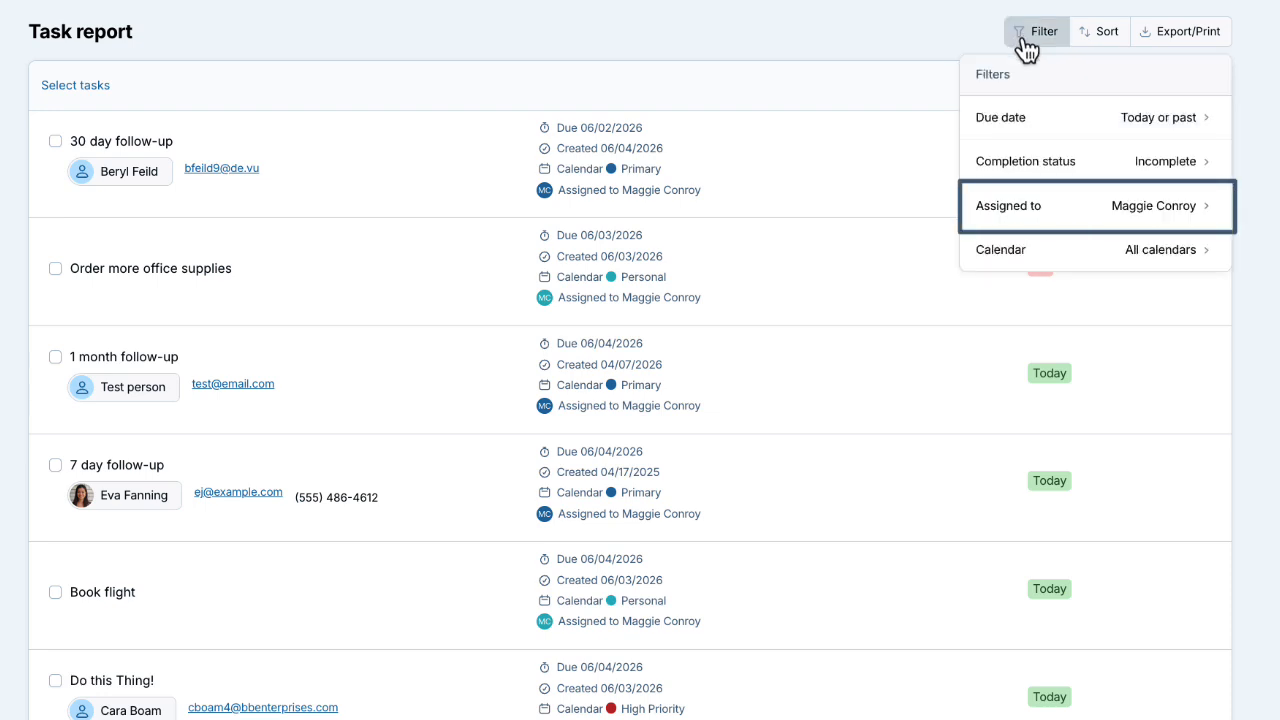
left_click(971, 42)
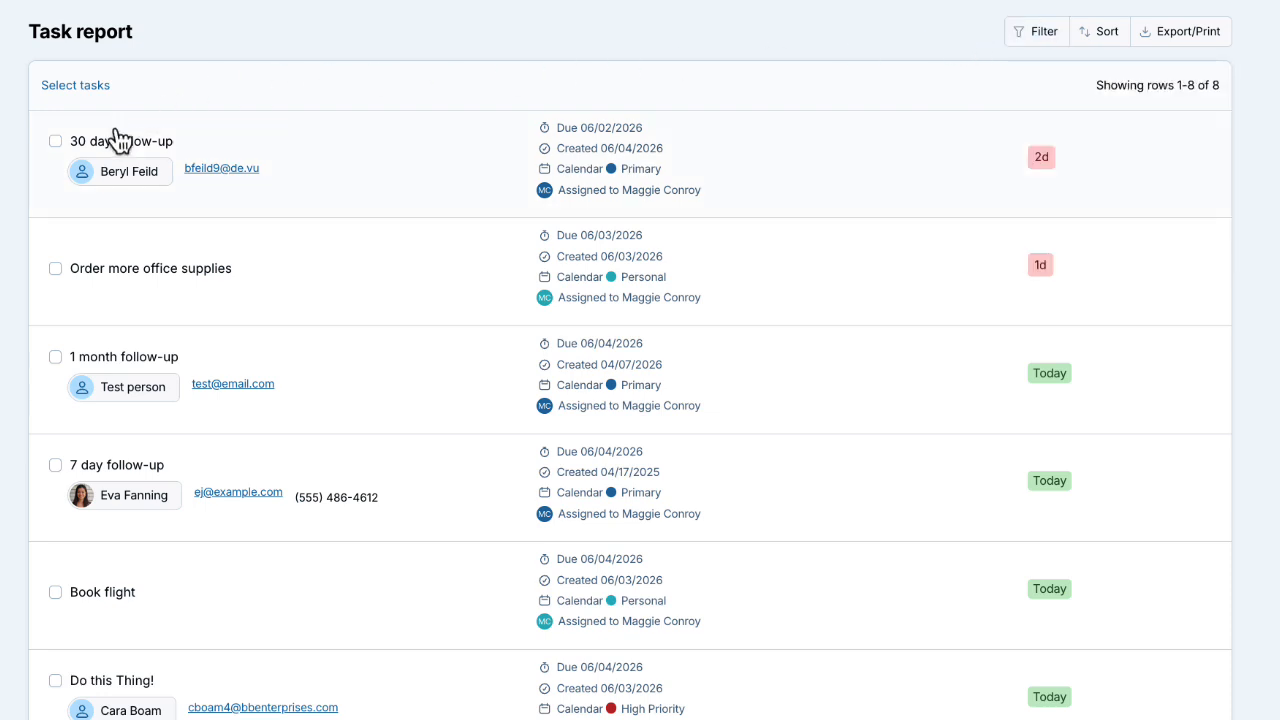
Mark '30 day follow-up' and 'Order more office supplies' complete, then show Export/Print choices.
left_click(55, 141)
left_click(55, 290)
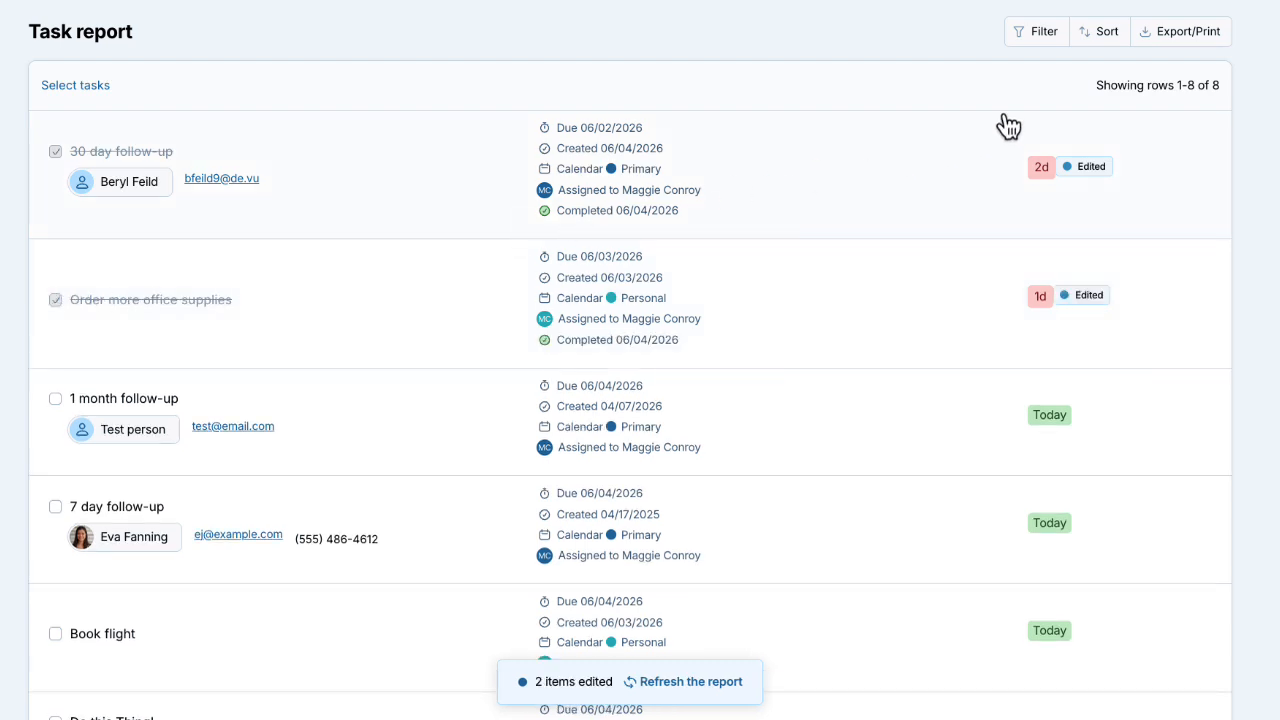
left_click(1188, 50)
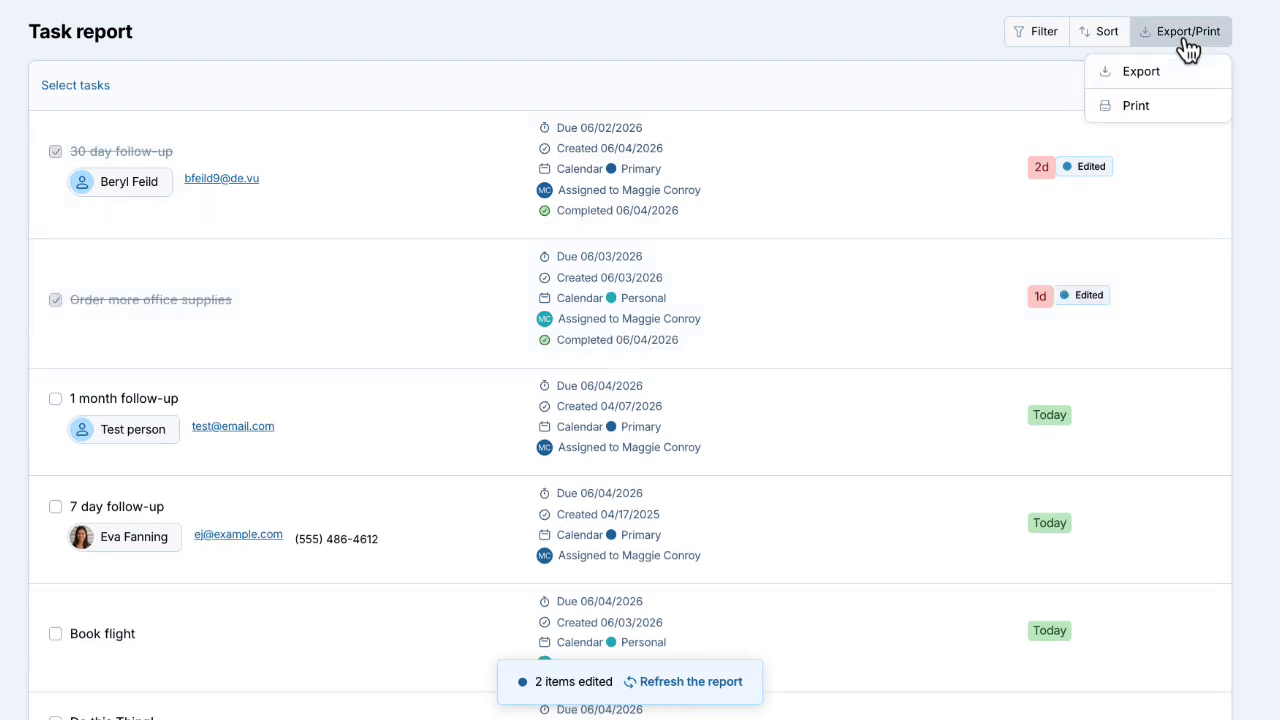